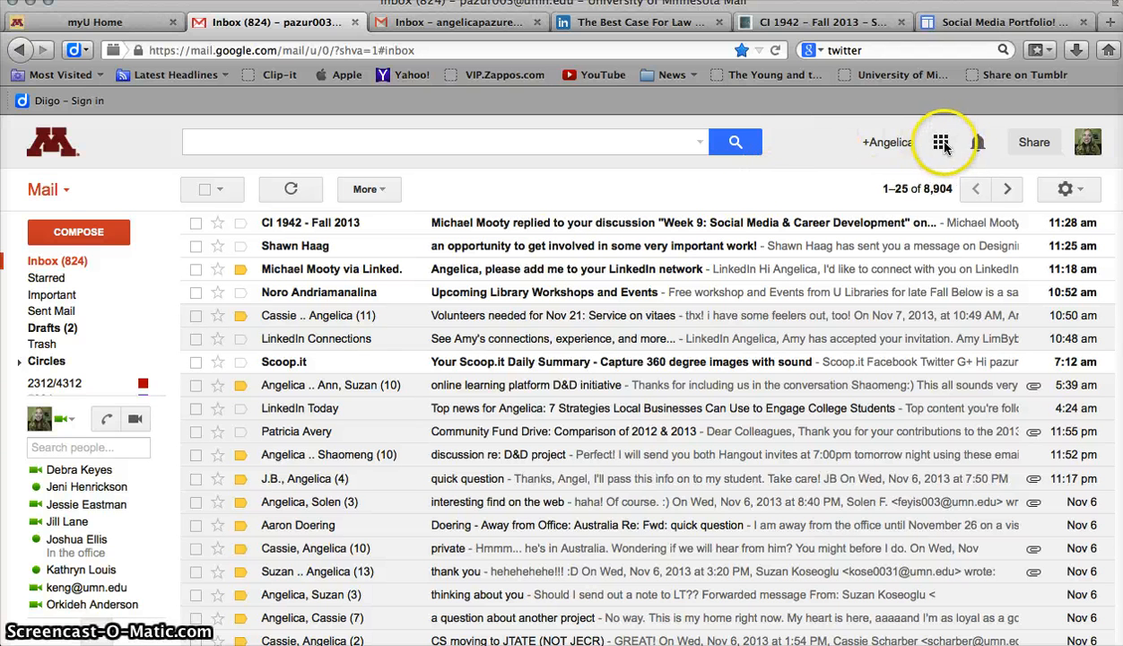
# Open Google Sites from the Google apps launcher
pyautogui.click(941, 144)
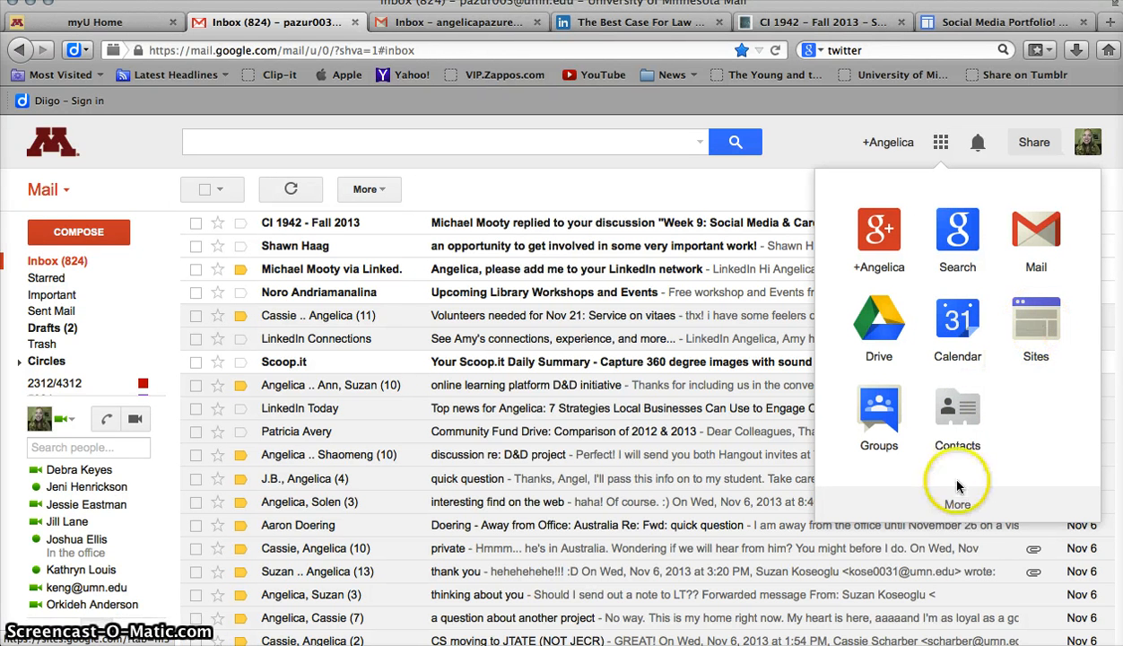
pyautogui.click(957, 507)
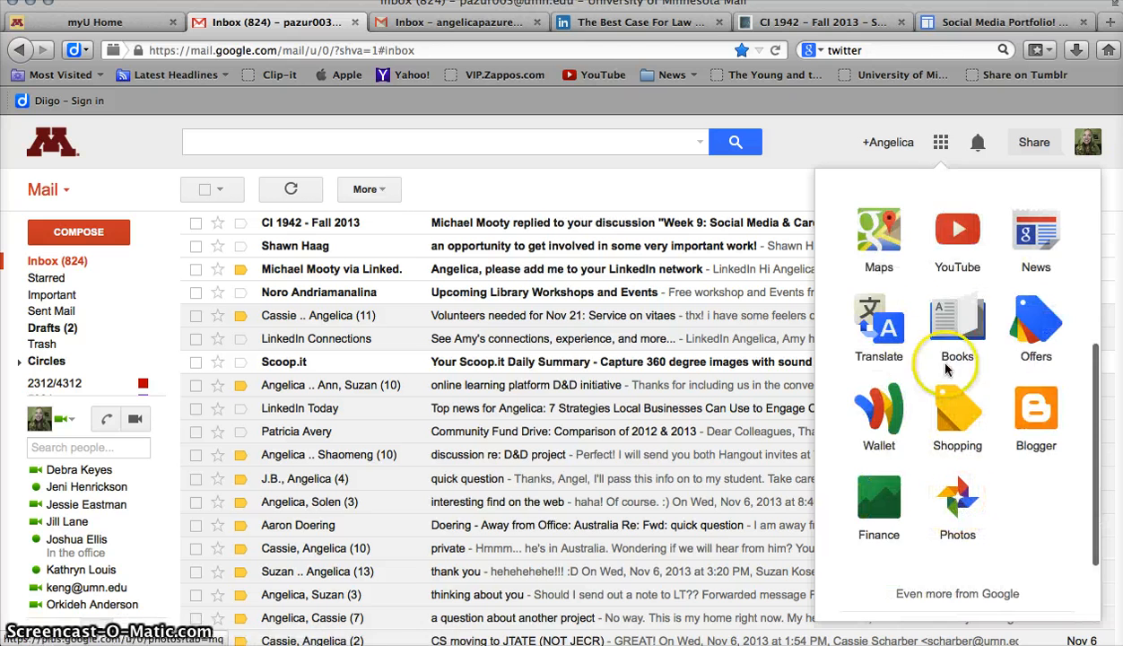
pyautogui.scroll(2, 990, 435)
pyautogui.scroll(-5, 990, 435)
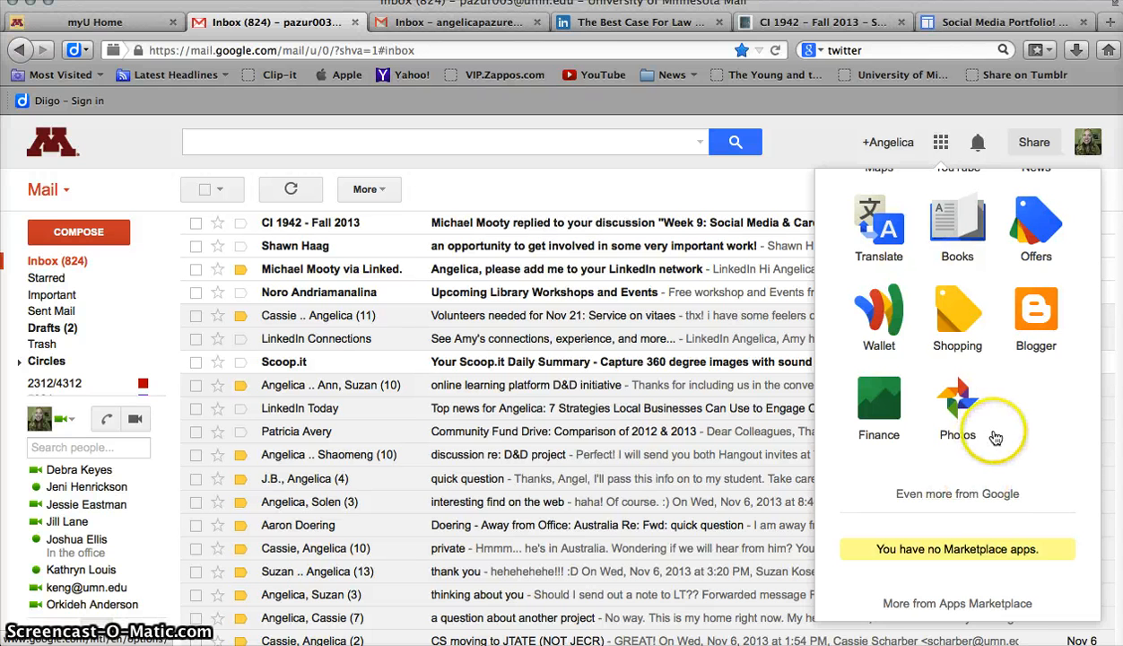
pyautogui.scroll(5, 993, 431)
pyautogui.click(1032, 298)
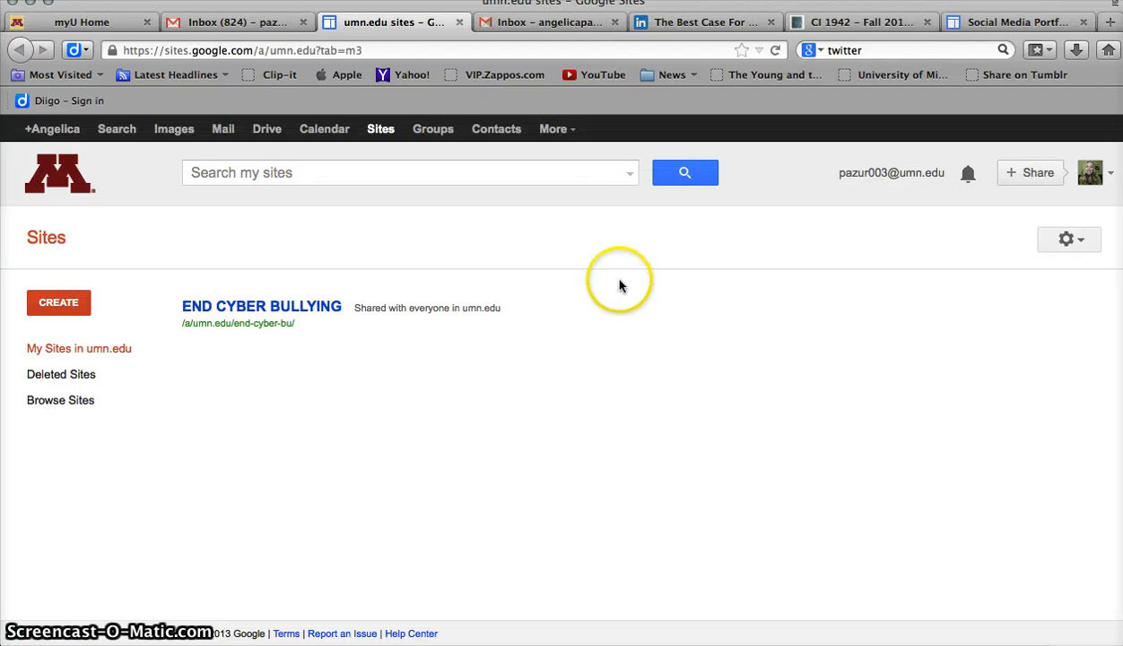
# Start a new site and name it with the owner's surname followed by Social Media Portfolio
pyautogui.click(56, 301)
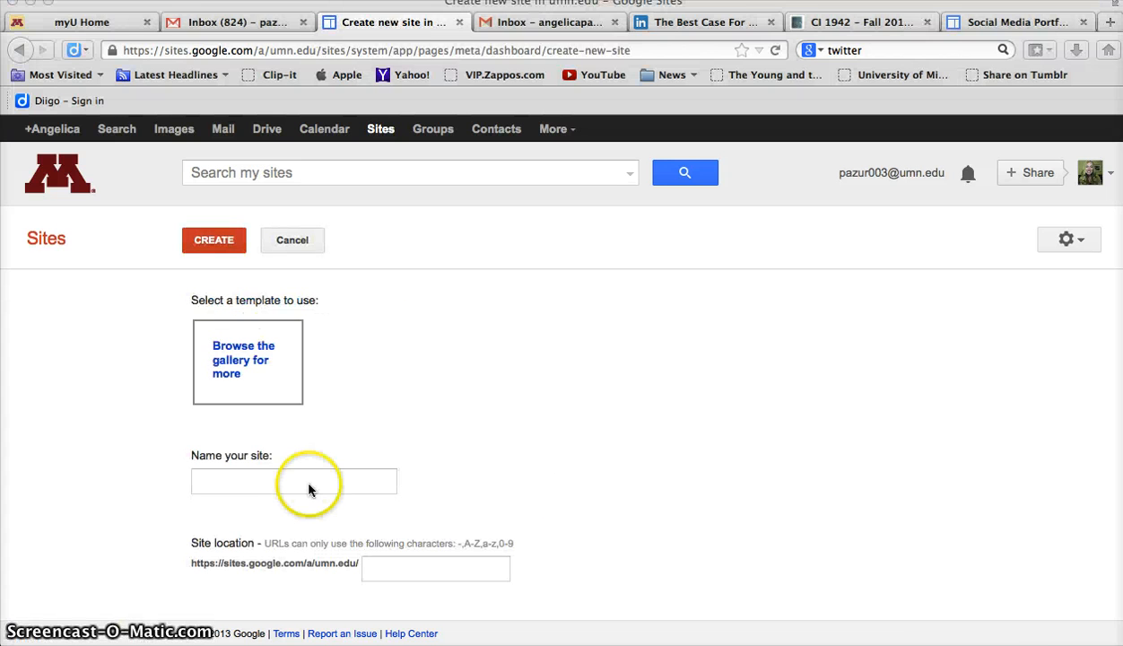
pyautogui.click(237, 483)
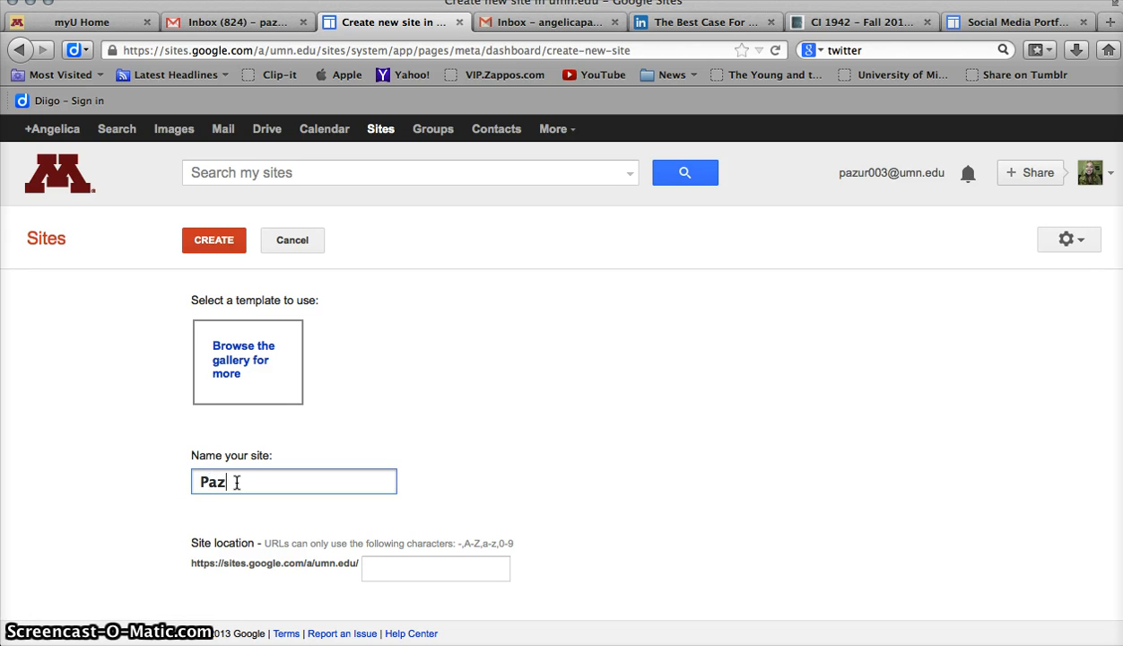
pyautogui.write('Pazurek')
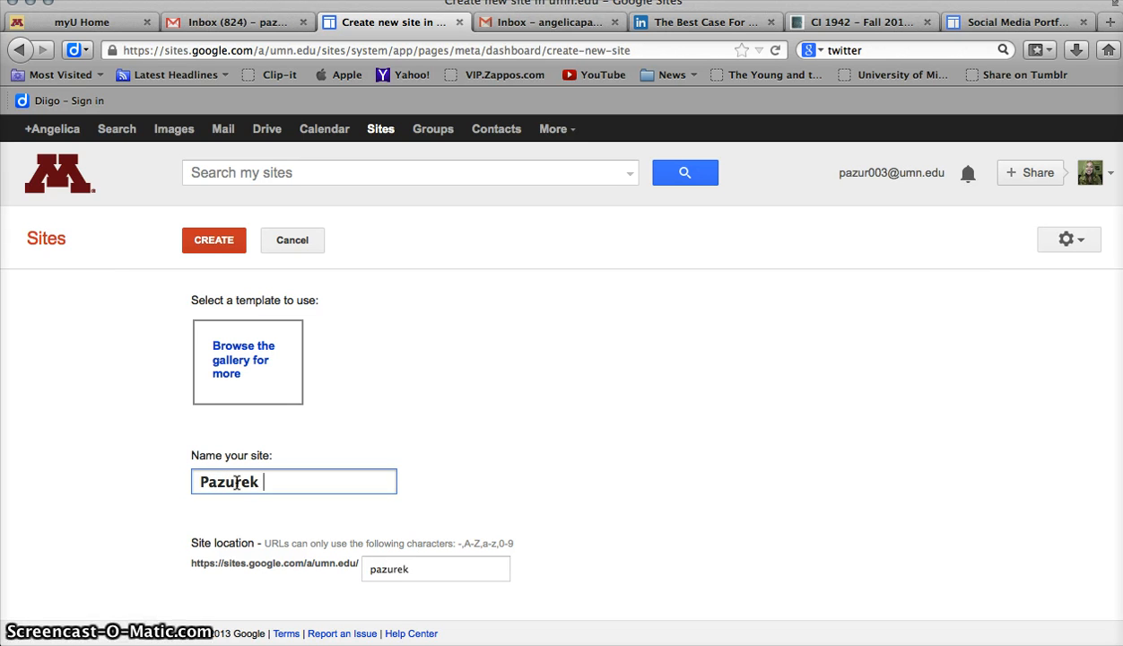
pyautogui.write(' Social')
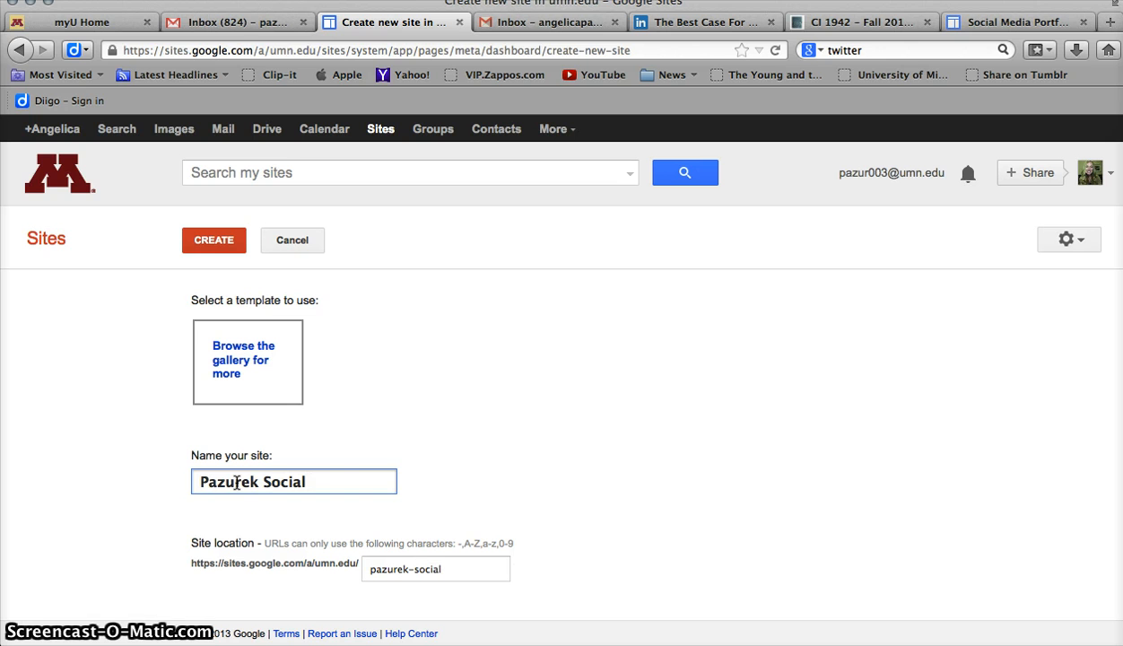
pyautogui.write(' Media Portfolio')
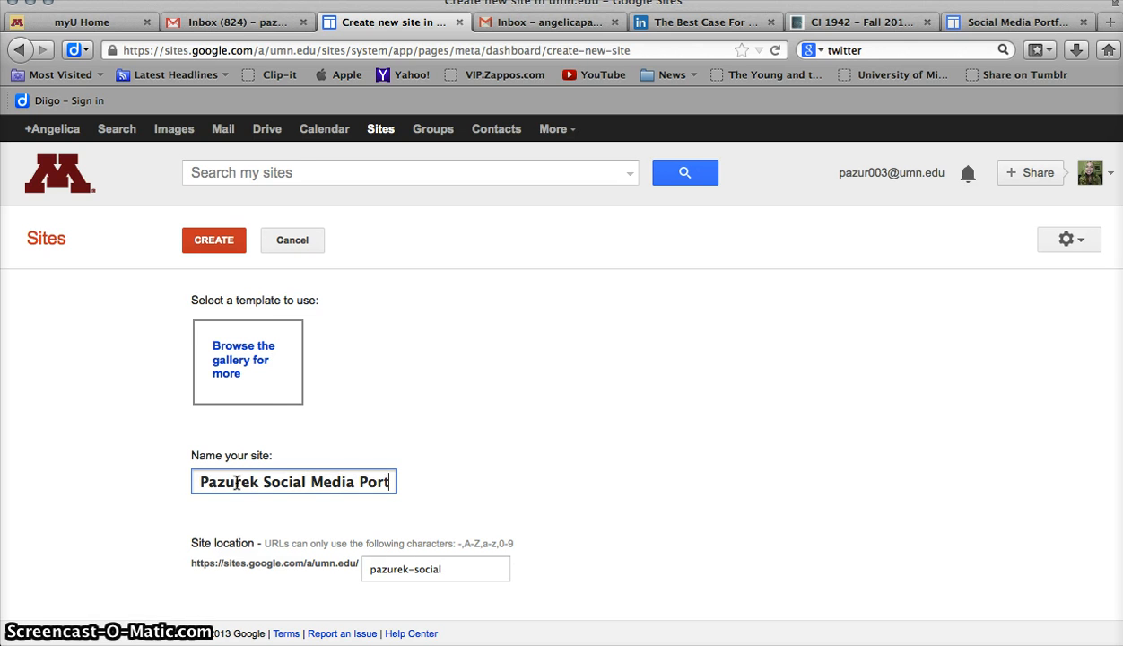
# Choose the UofM Official Google Sites Template from the template gallery
pyautogui.click(228, 368)
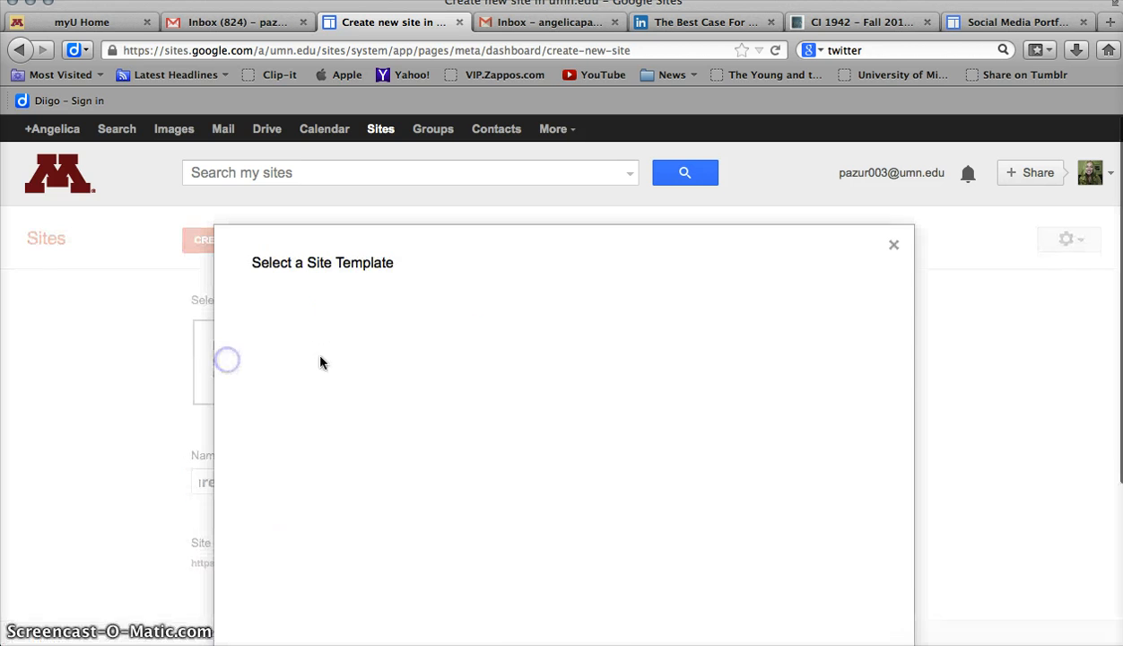
pyautogui.scroll(-3, 571, 269)
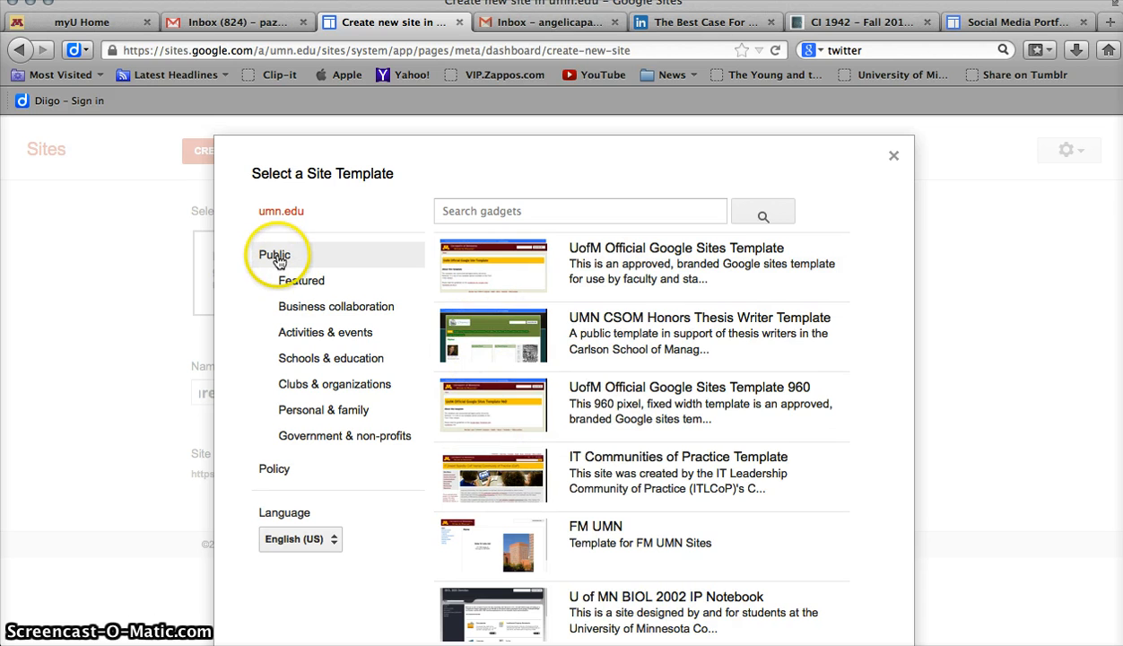
pyautogui.click(296, 279)
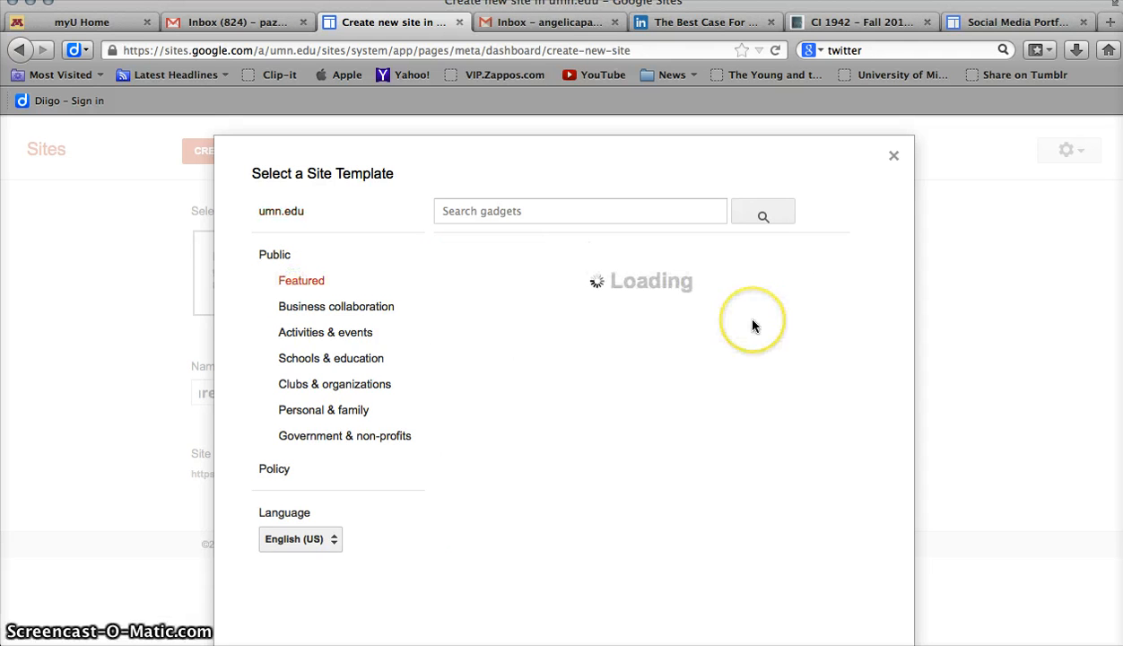
pyautogui.scroll(-3, 754, 325)
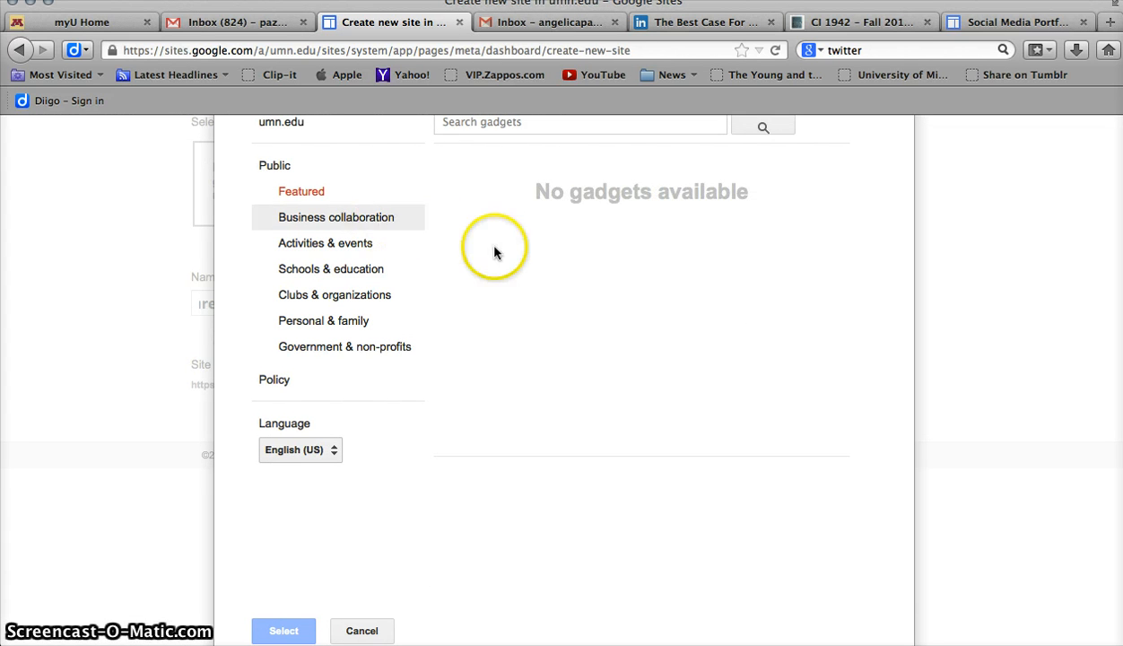
pyautogui.scroll(3, 494, 252)
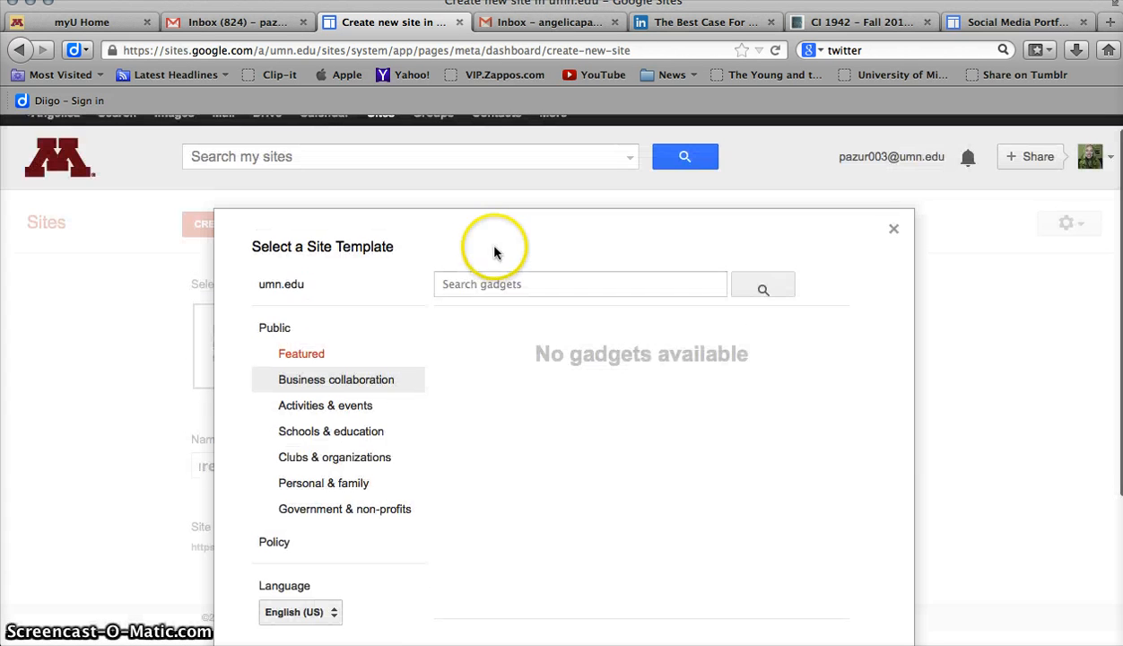
pyautogui.click(283, 339)
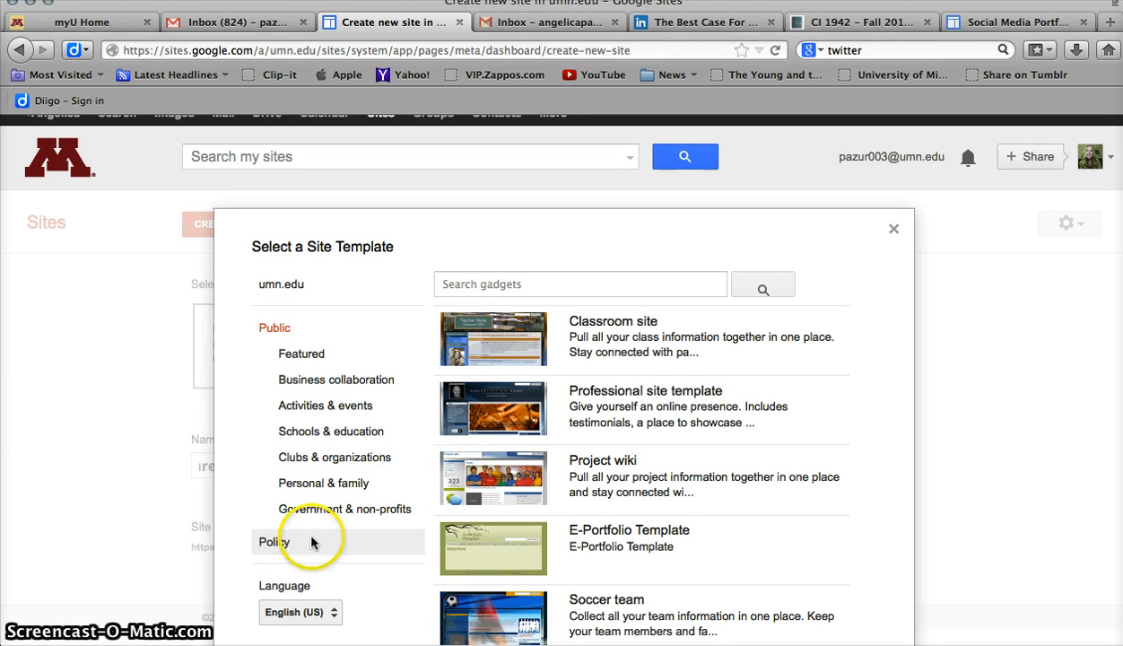
pyautogui.scroll(-2, 640, 361)
pyautogui.scroll(-3, 640, 362)
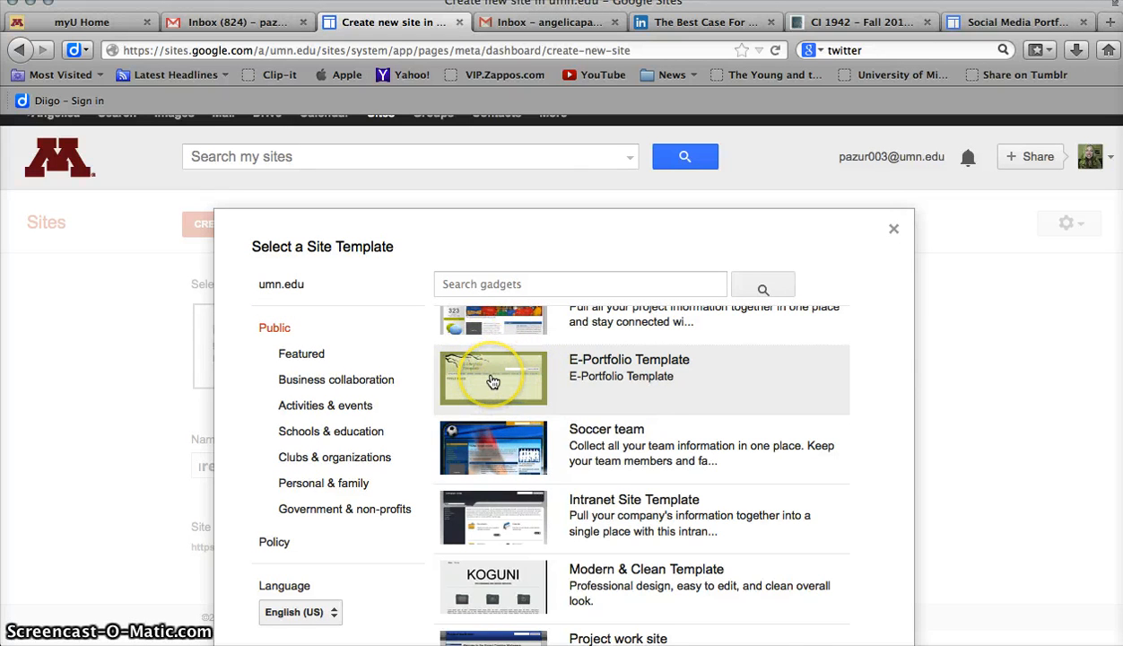
pyautogui.scroll(4, 491, 381)
pyautogui.click(283, 285)
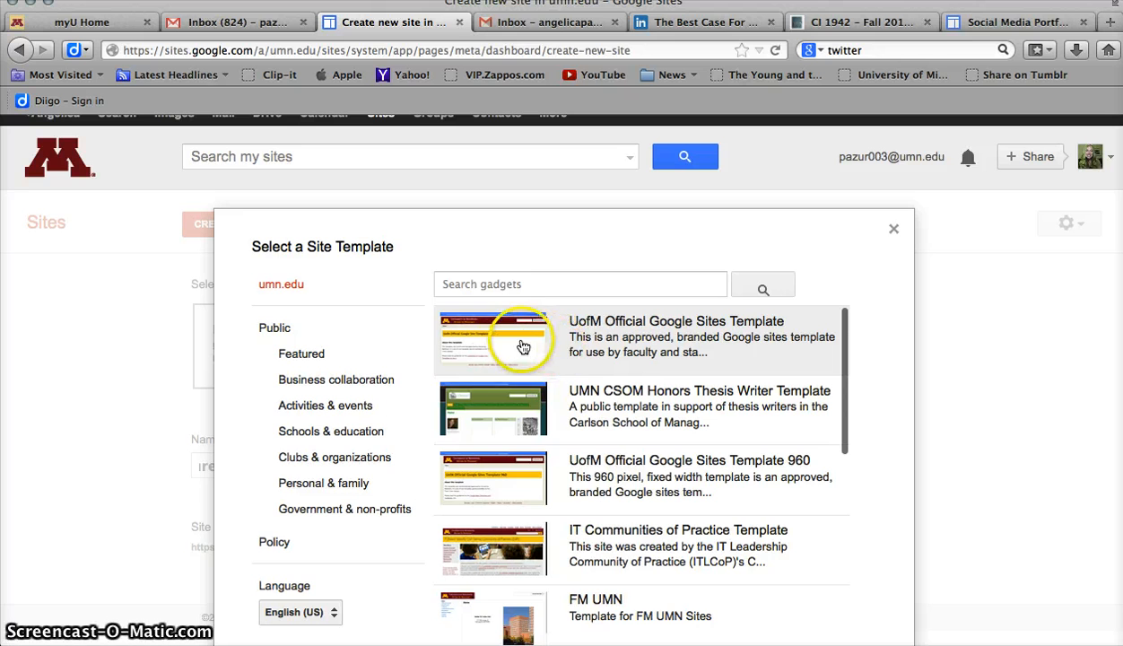
pyautogui.click(523, 347)
pyautogui.scroll(-3, 770, 489)
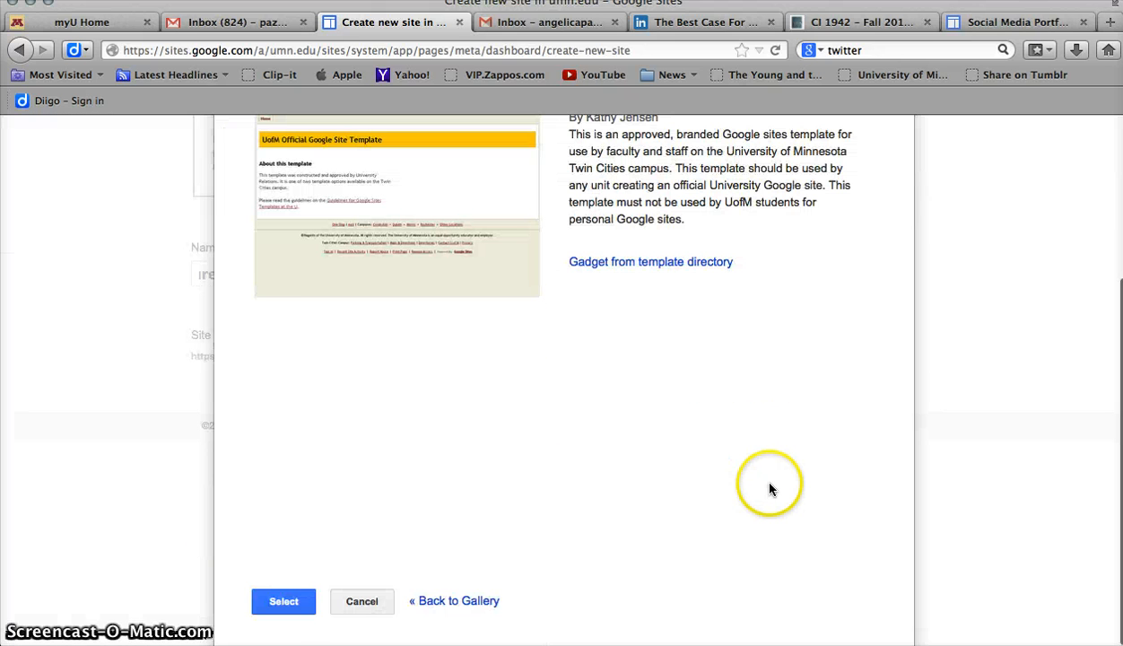
pyautogui.click(284, 601)
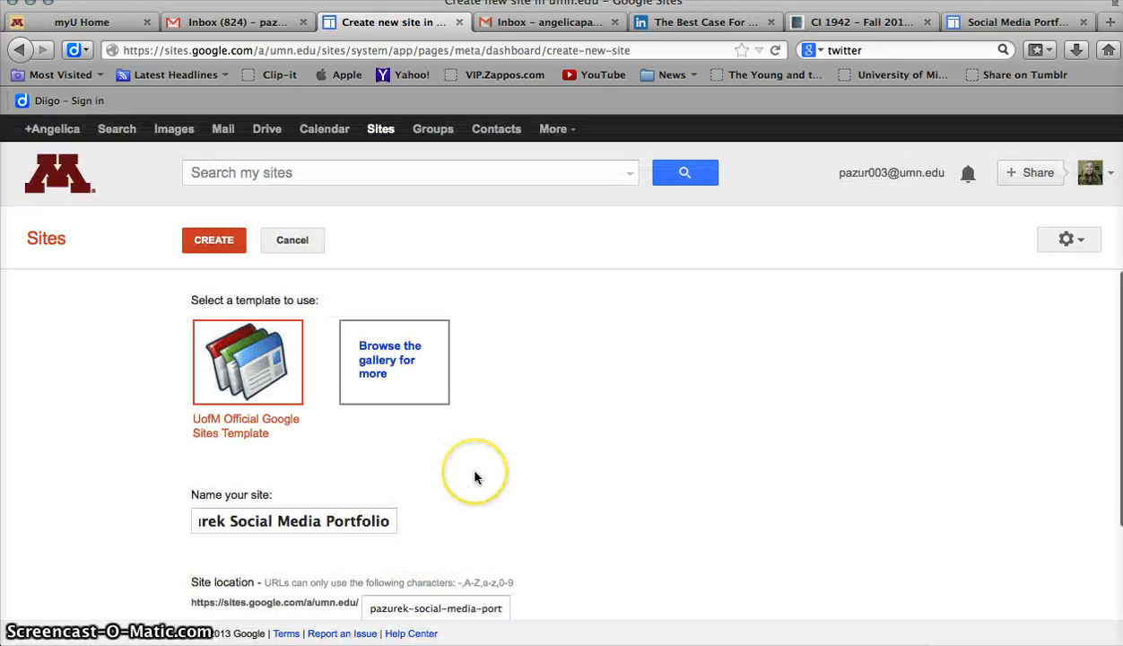
# Select the Open Sky theme and create the site
pyautogui.scroll(-3, 475, 477)
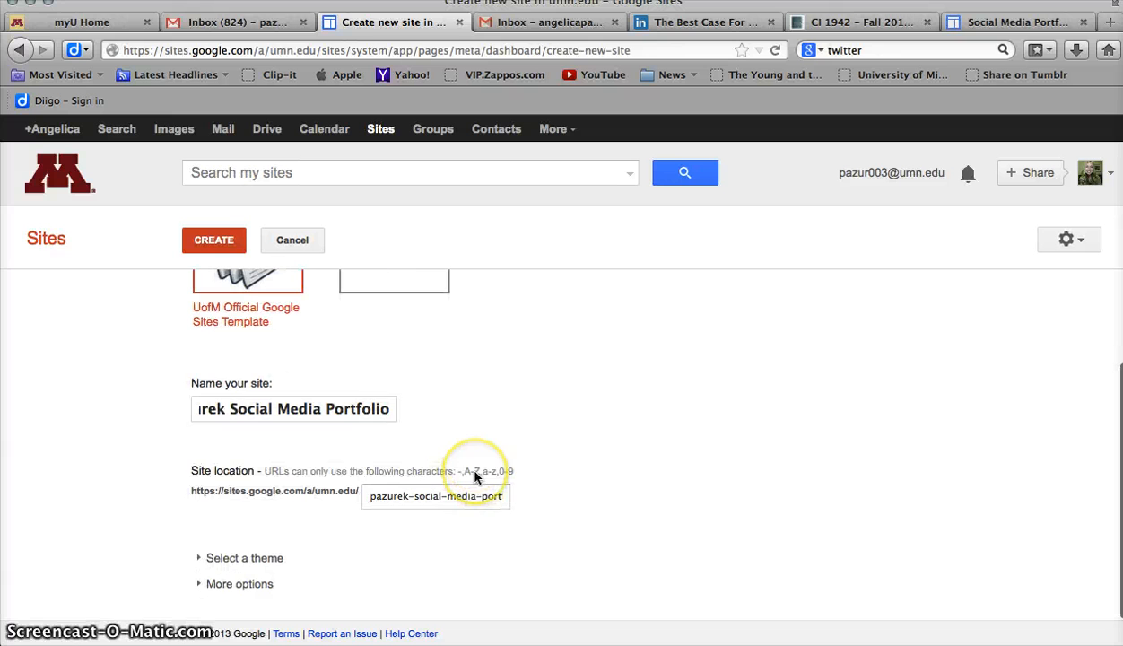
pyautogui.click(262, 558)
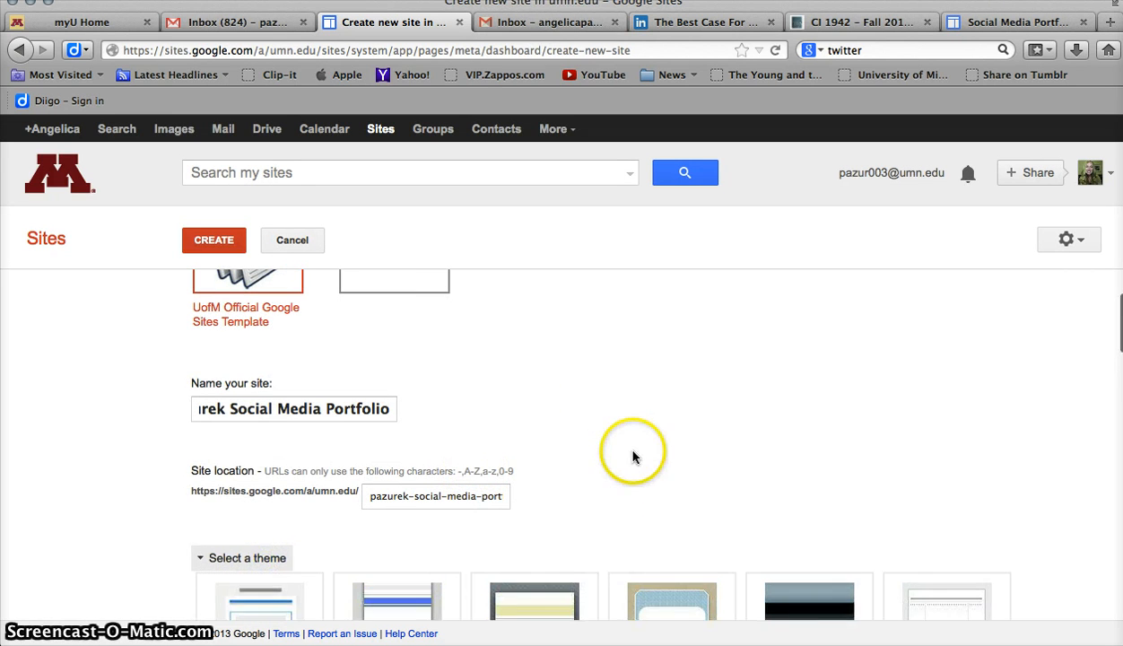
pyautogui.scroll(-6, 632, 458)
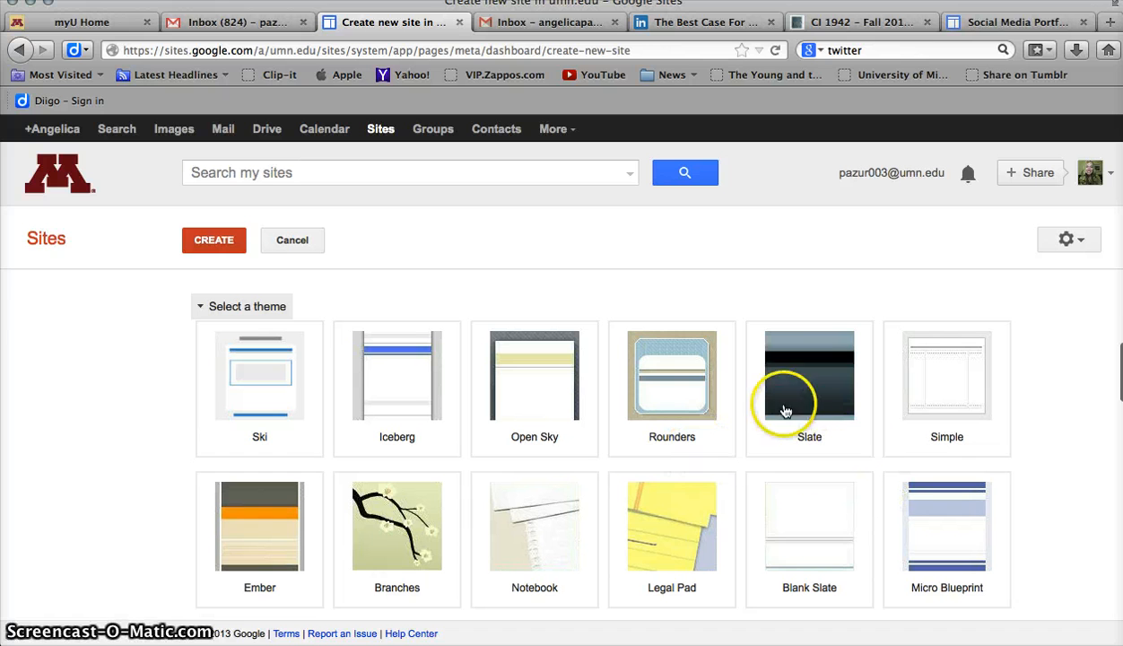
pyautogui.click(551, 401)
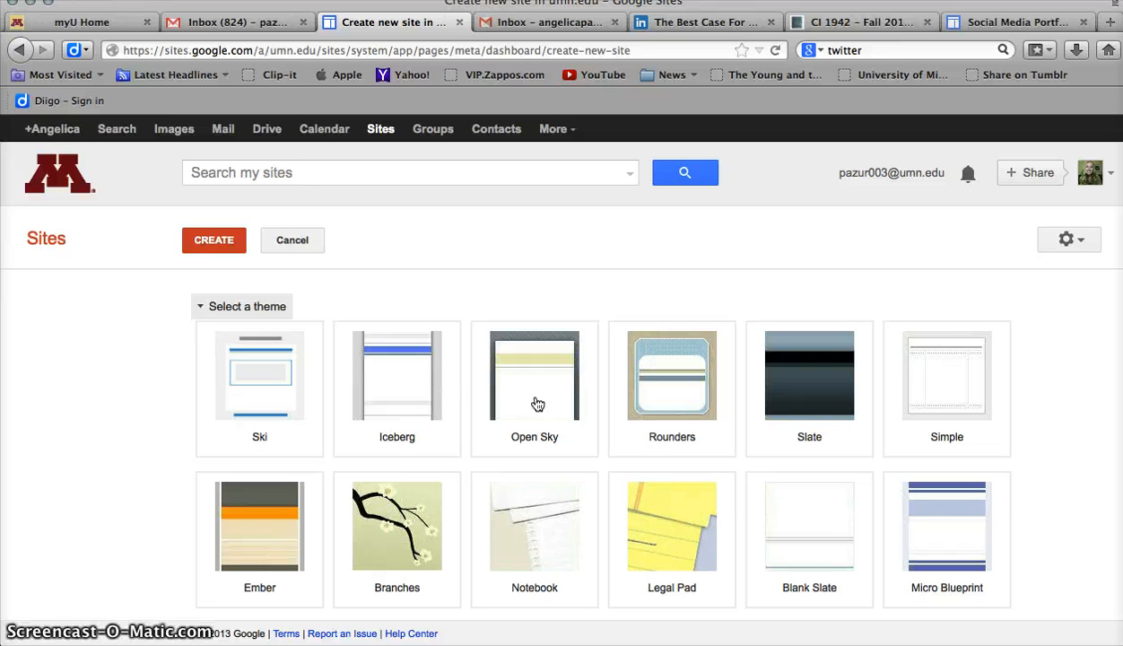
pyautogui.click(533, 397)
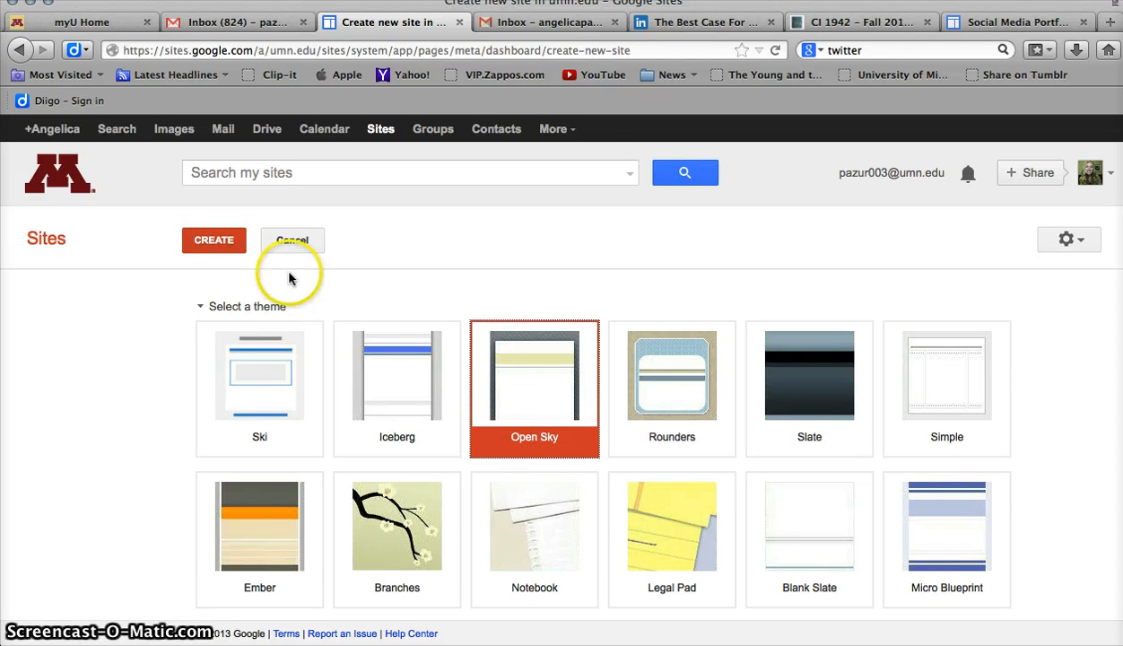
pyautogui.click(214, 242)
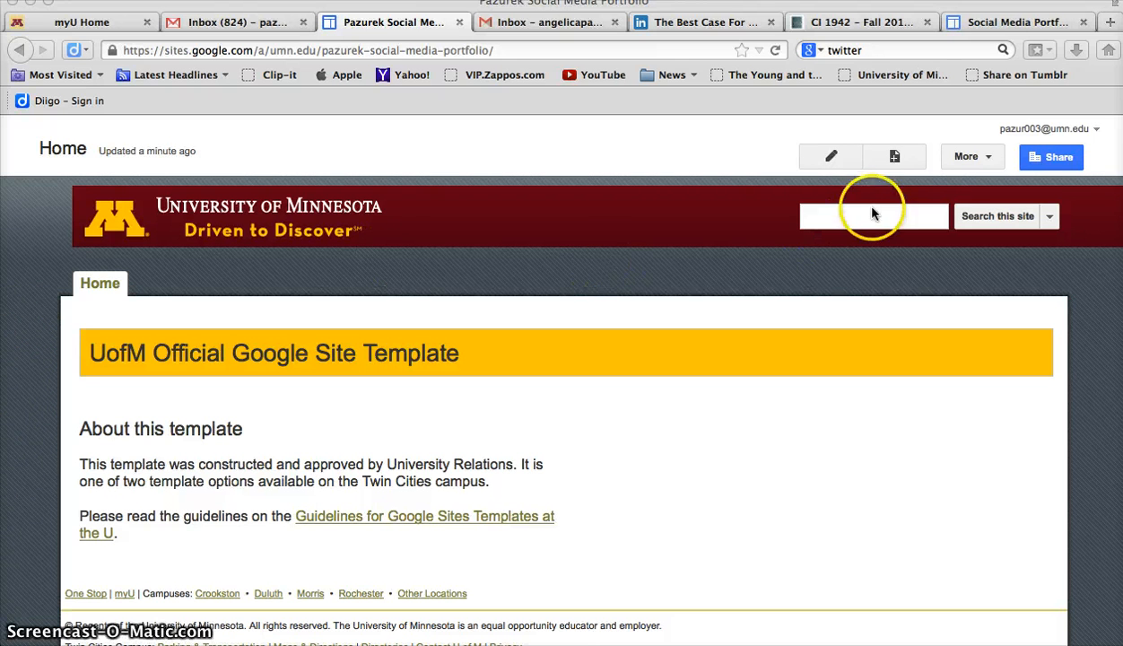
# Enable the sidebar in the site layout and close the layout editor
pyautogui.click(970, 159)
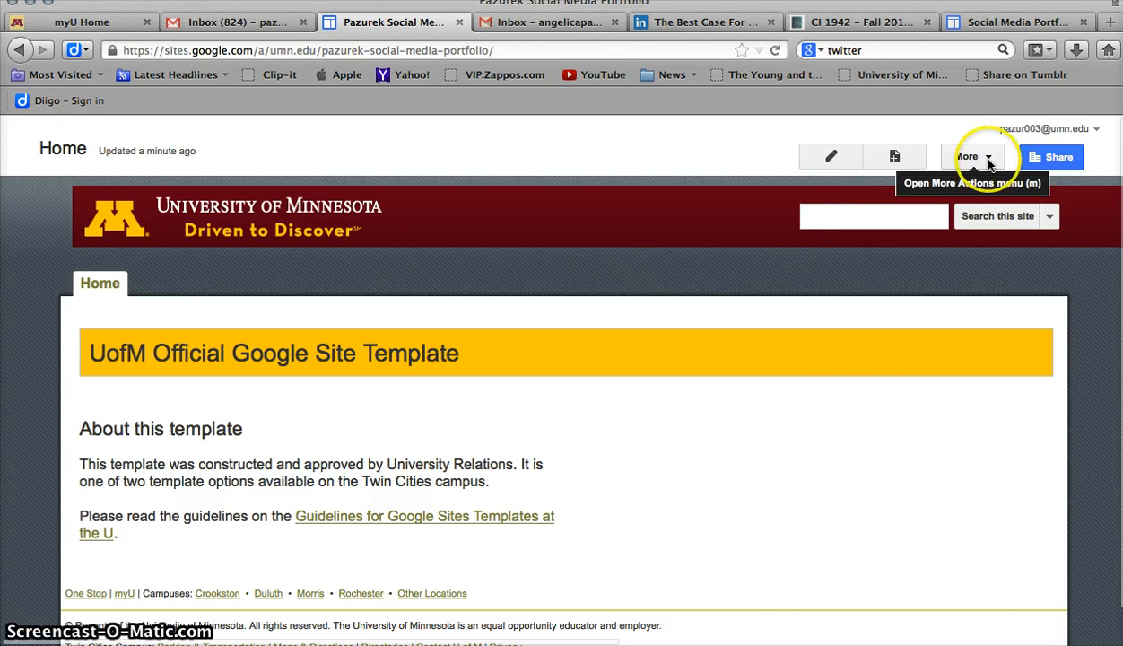
pyautogui.click(988, 158)
pyautogui.scroll(-1, 856, 373)
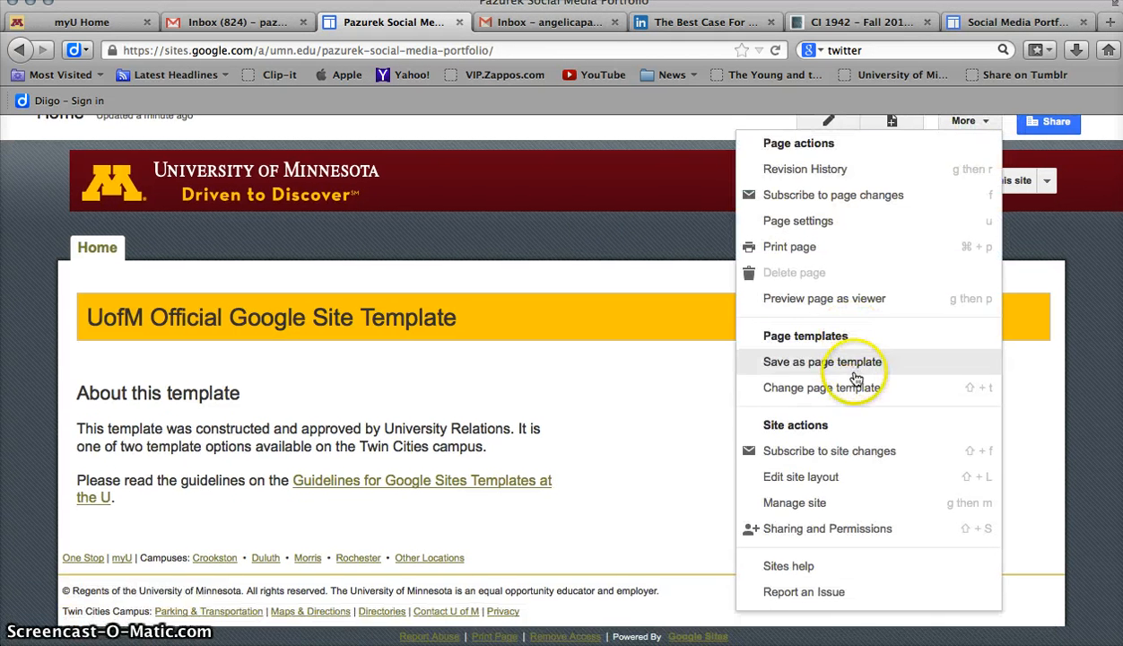
pyautogui.click(814, 478)
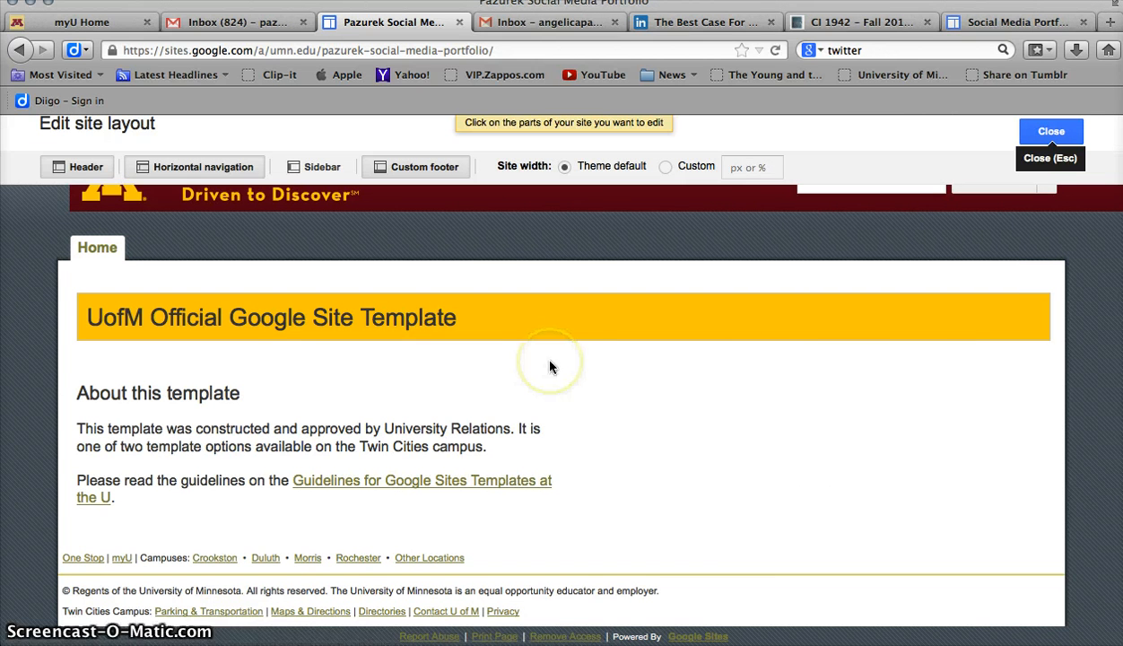
pyautogui.click(324, 171)
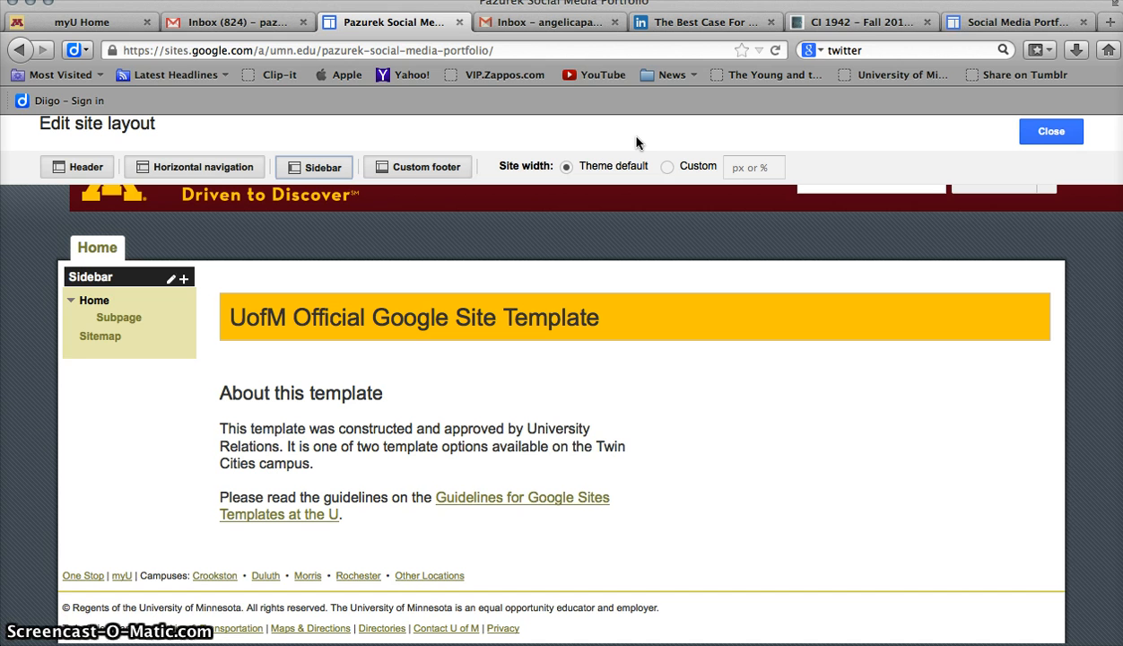
pyautogui.click(742, 352)
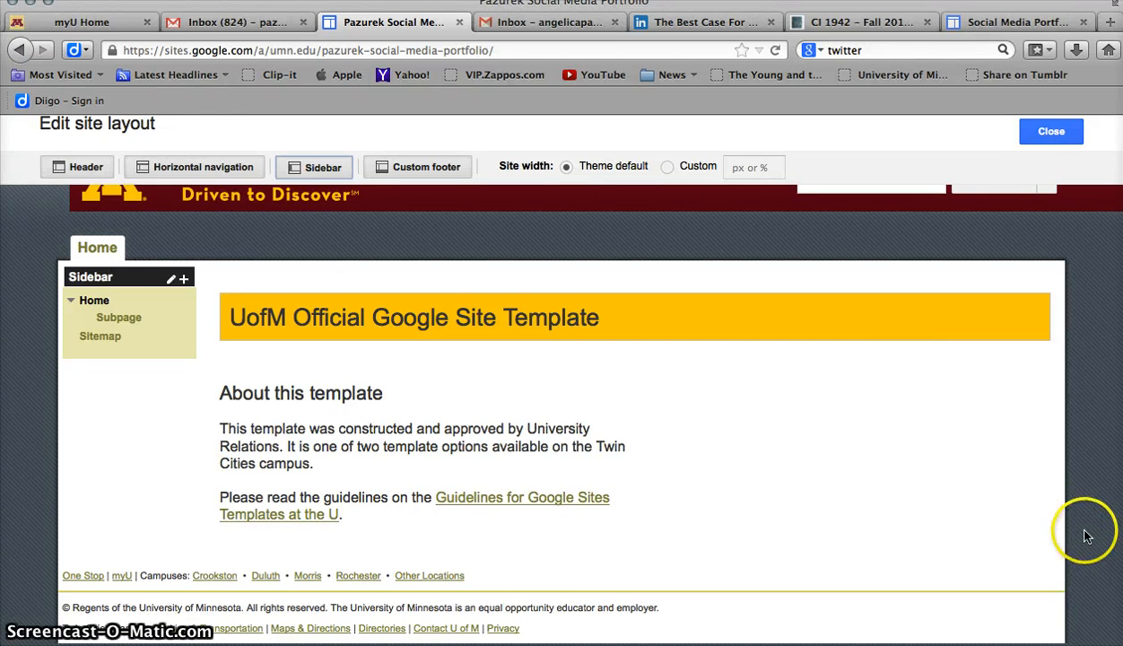
pyautogui.click(1052, 134)
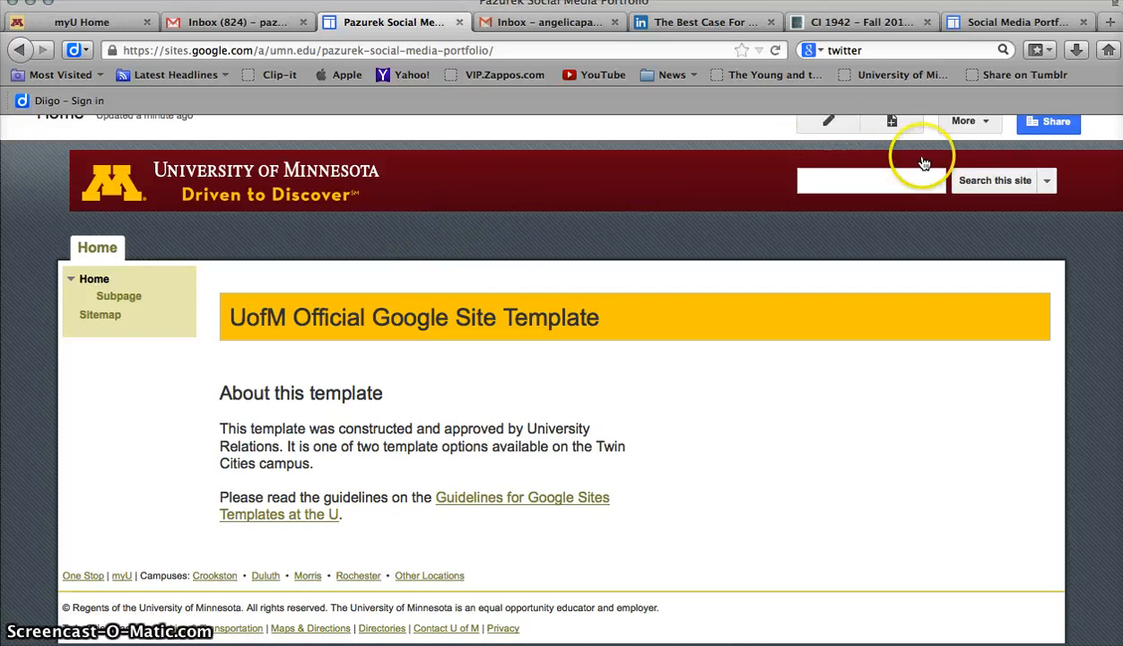
# Create a new top-level page named About Me
pyautogui.scroll(1, 911, 165)
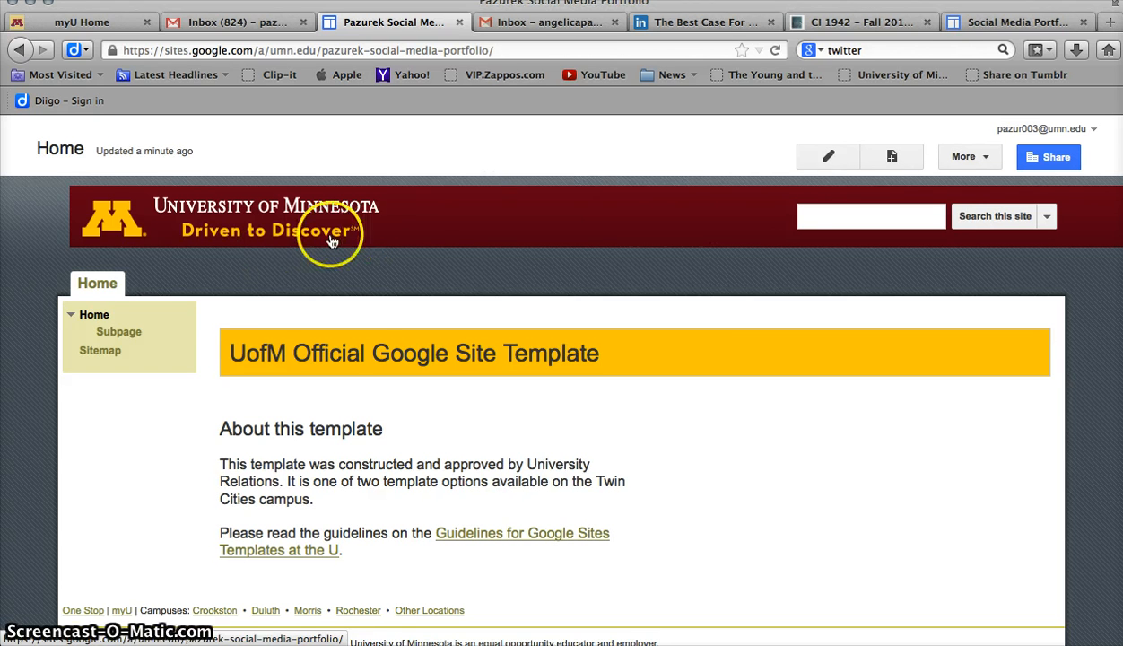
pyautogui.moveTo(113, 287)
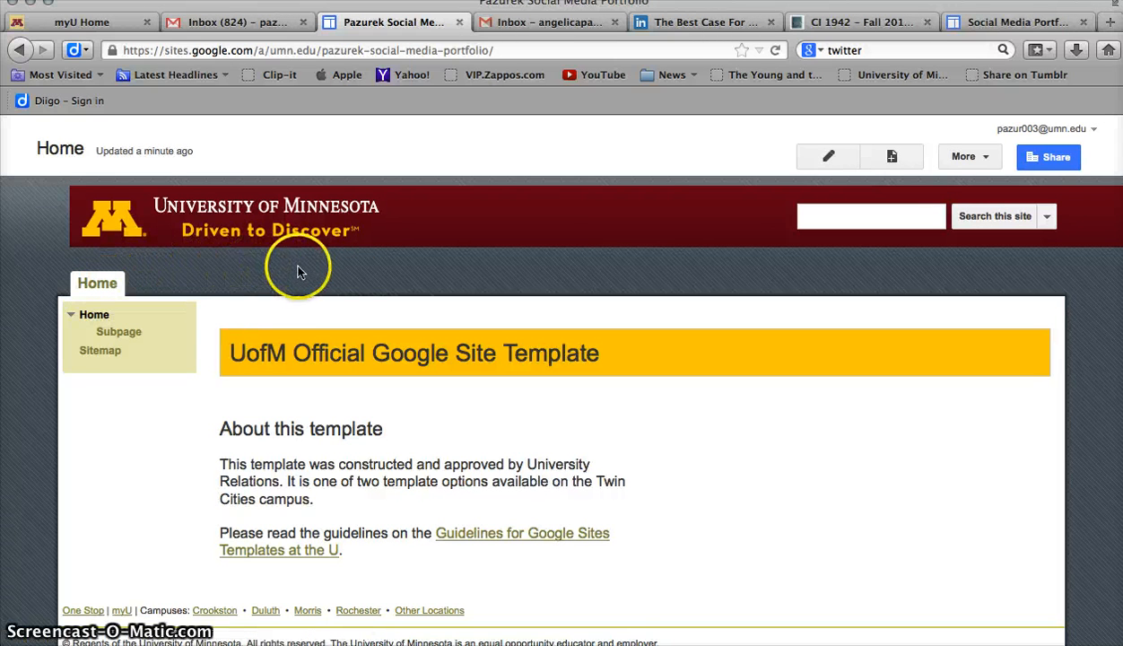
pyautogui.click(362, 263)
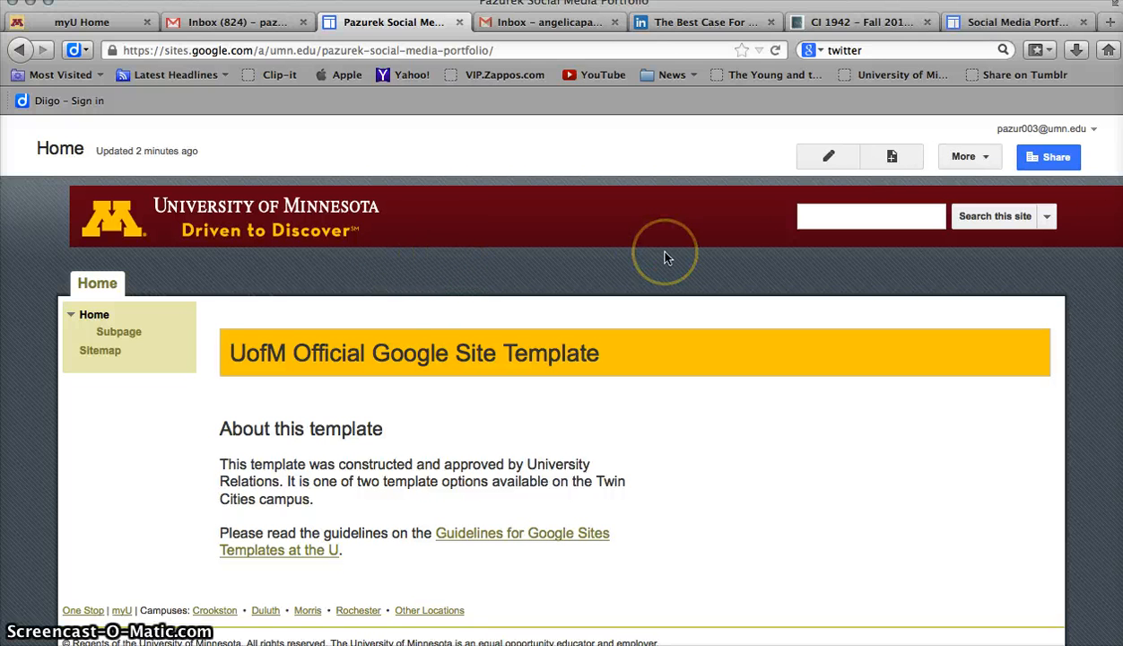
pyautogui.click(893, 157)
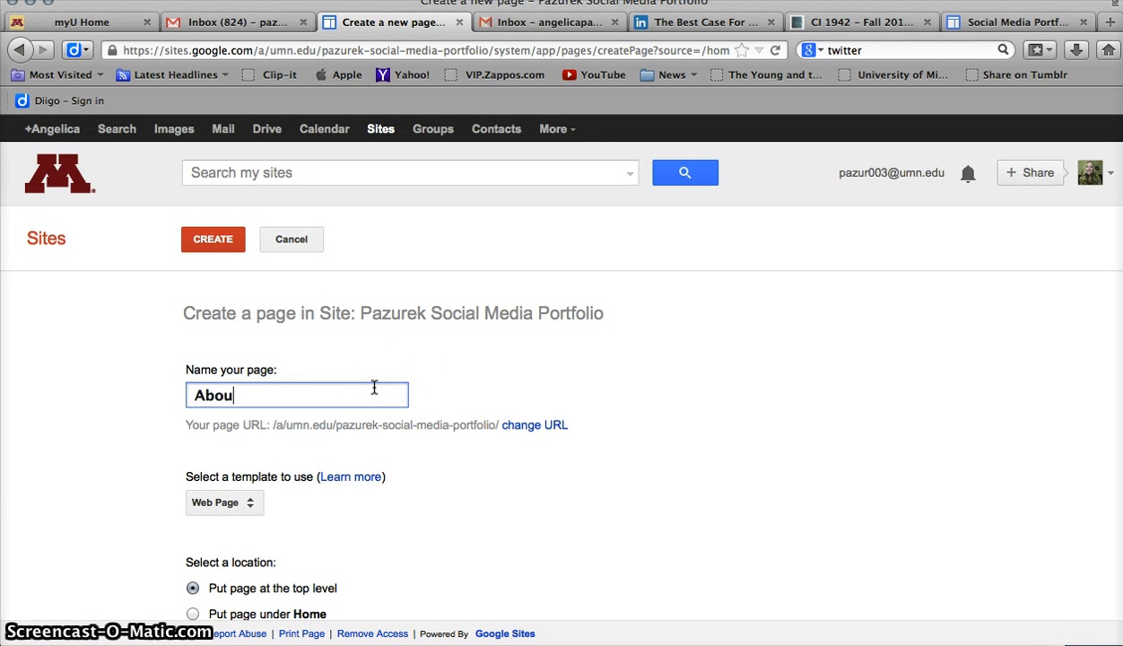
pyautogui.write('About N')
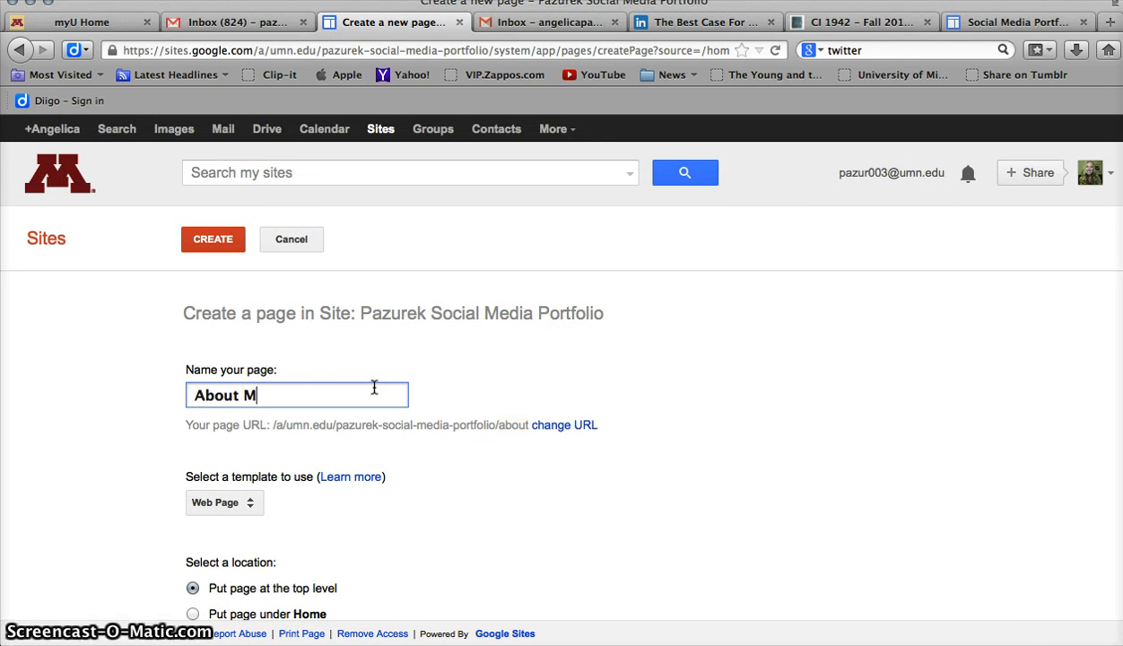
pyautogui.write('e')
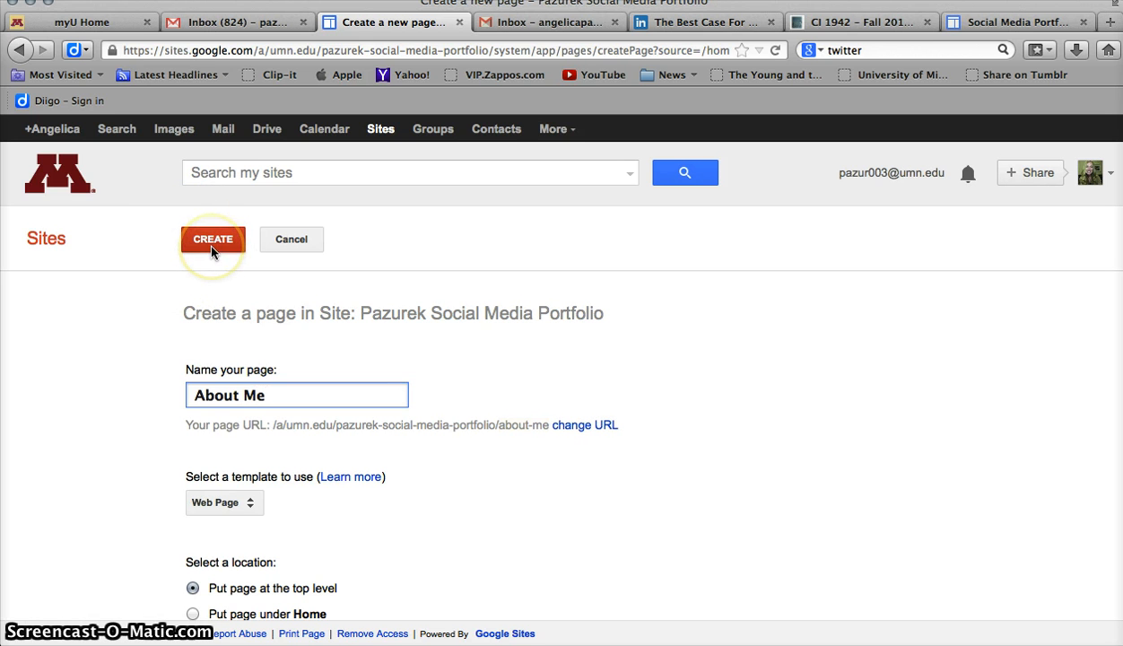
pyautogui.click(213, 249)
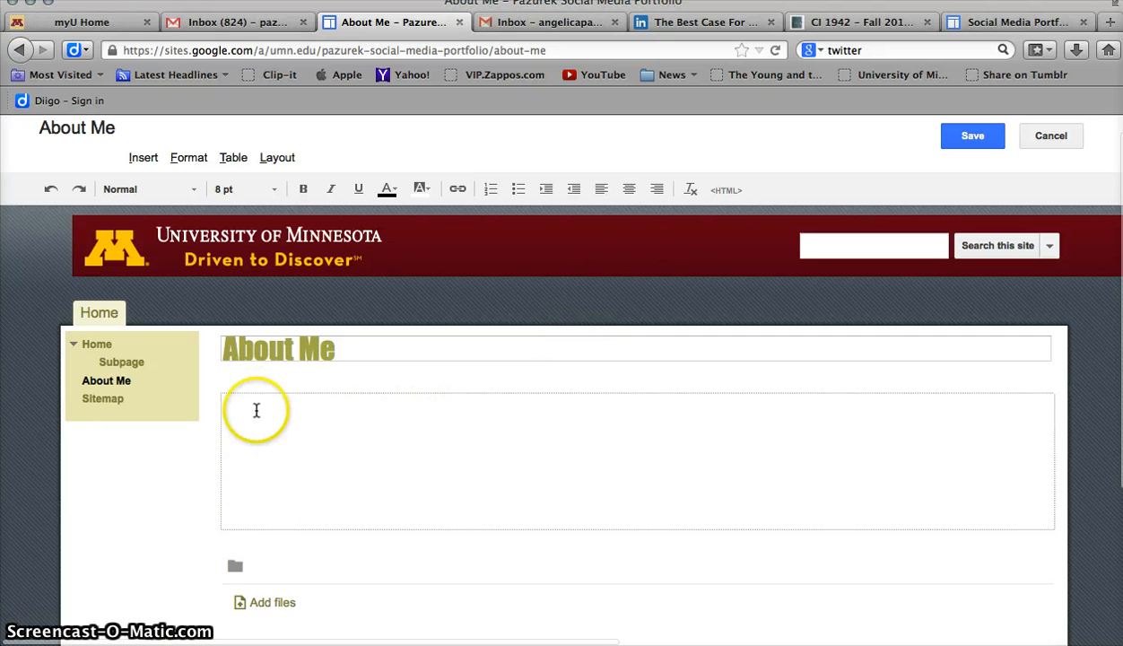
# Enter placeholder text aslkfj;asdjfas'ldfj in the About Me page body and save the page
pyautogui.write("aslkfj;asdjfas'ldfj")
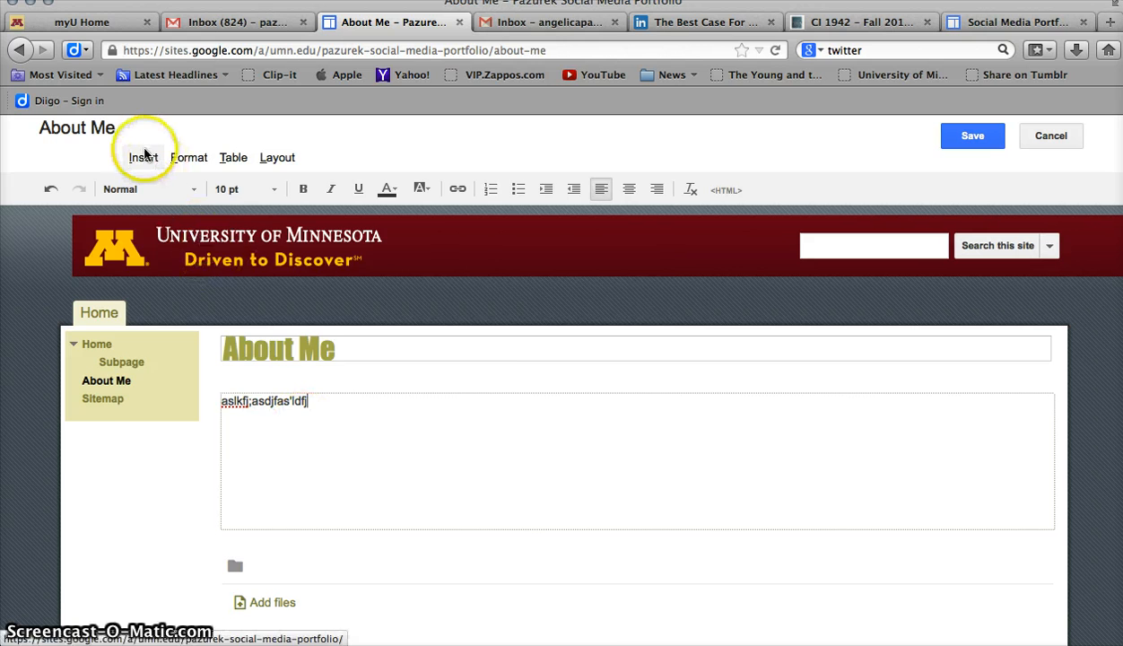
pyautogui.click(143, 157)
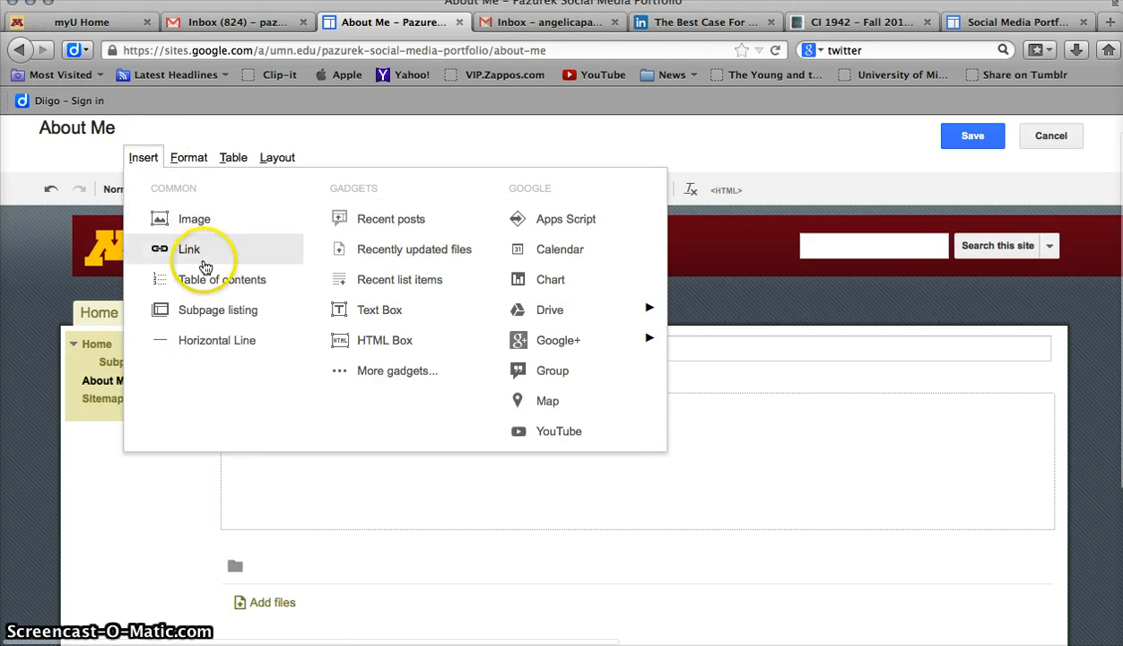
pyautogui.click(346, 475)
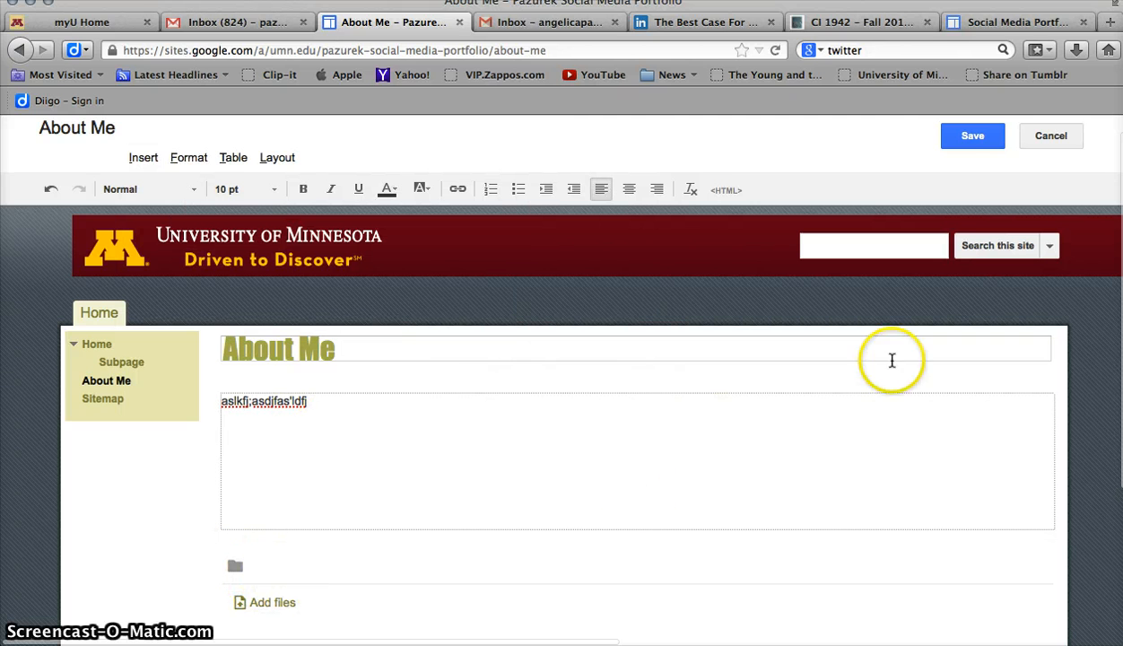
pyautogui.click(967, 142)
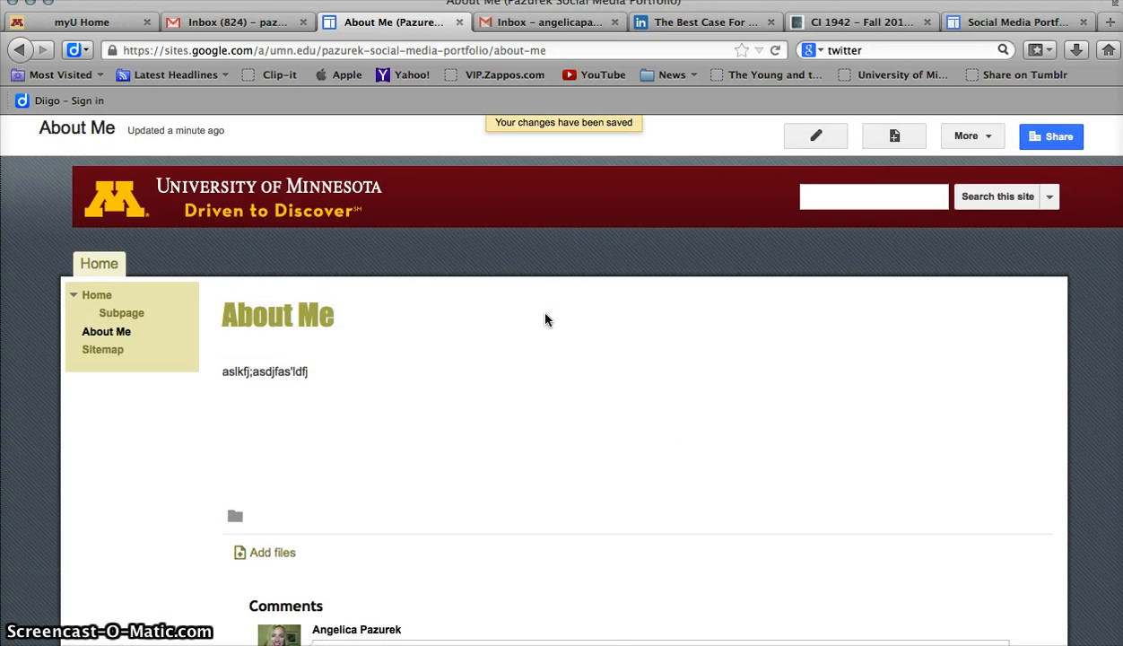
# Create a top-level page named Social Networking Profiles and save it empty
pyautogui.click(540, 259)
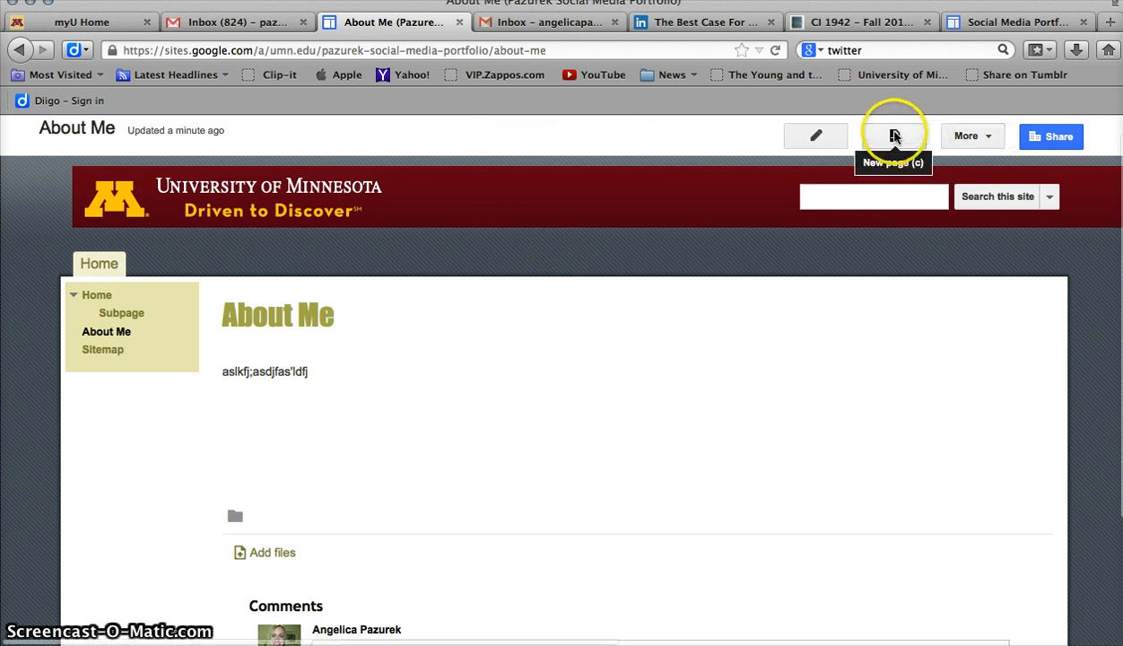
pyautogui.click(894, 137)
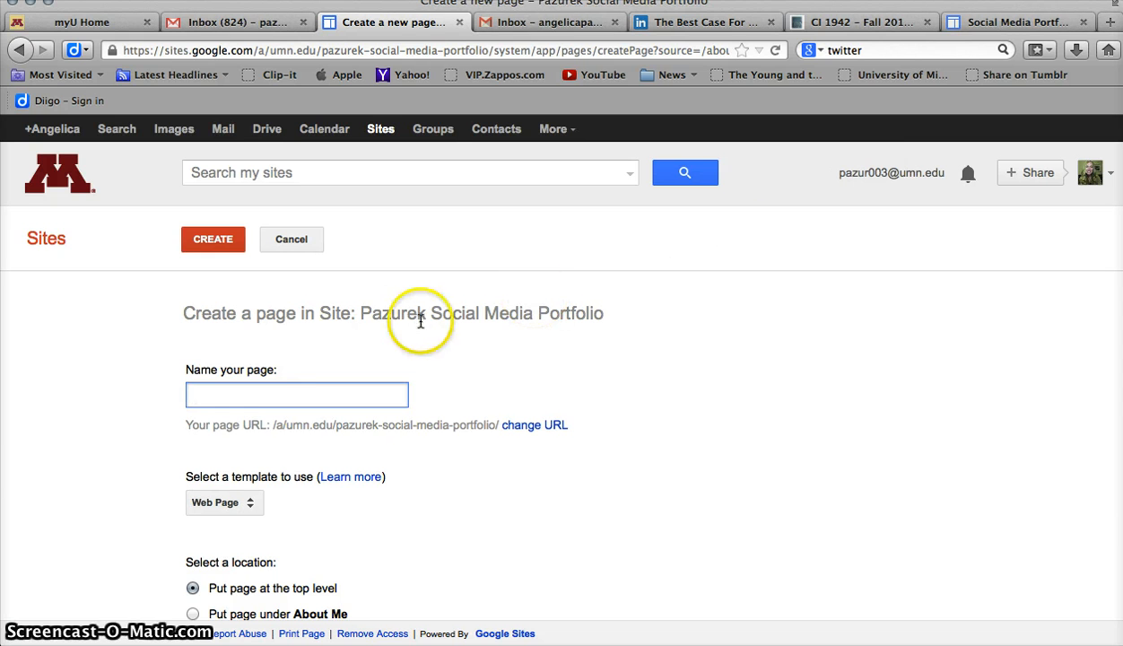
pyautogui.write('Social')
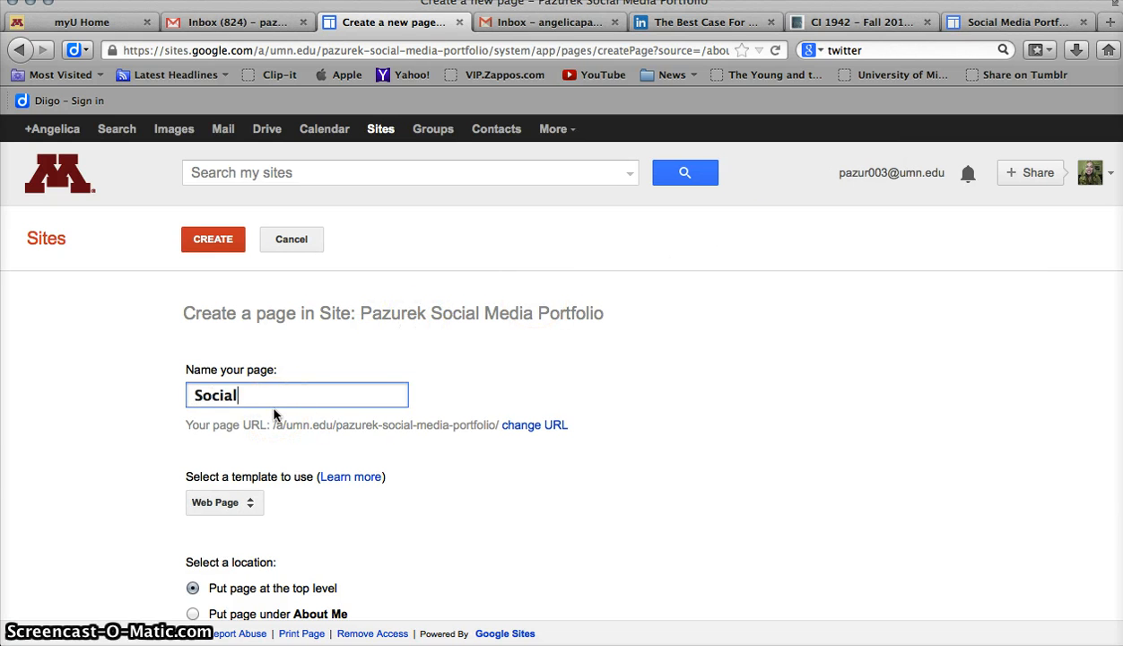
pyautogui.write(' Networking')
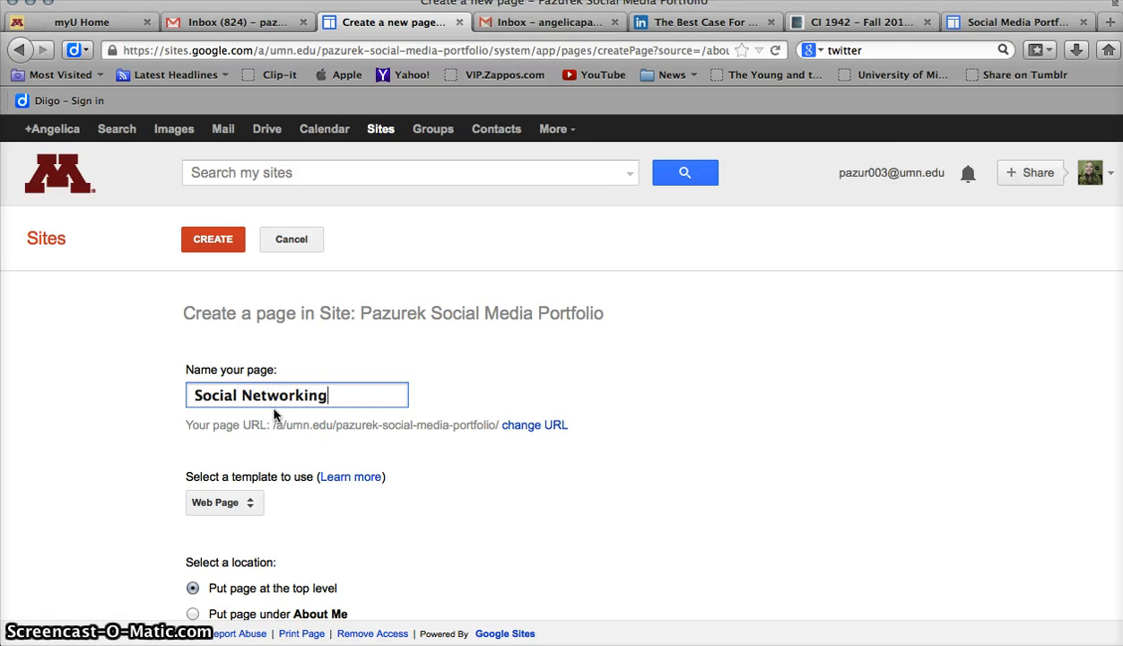
pyautogui.write(' PRofile')
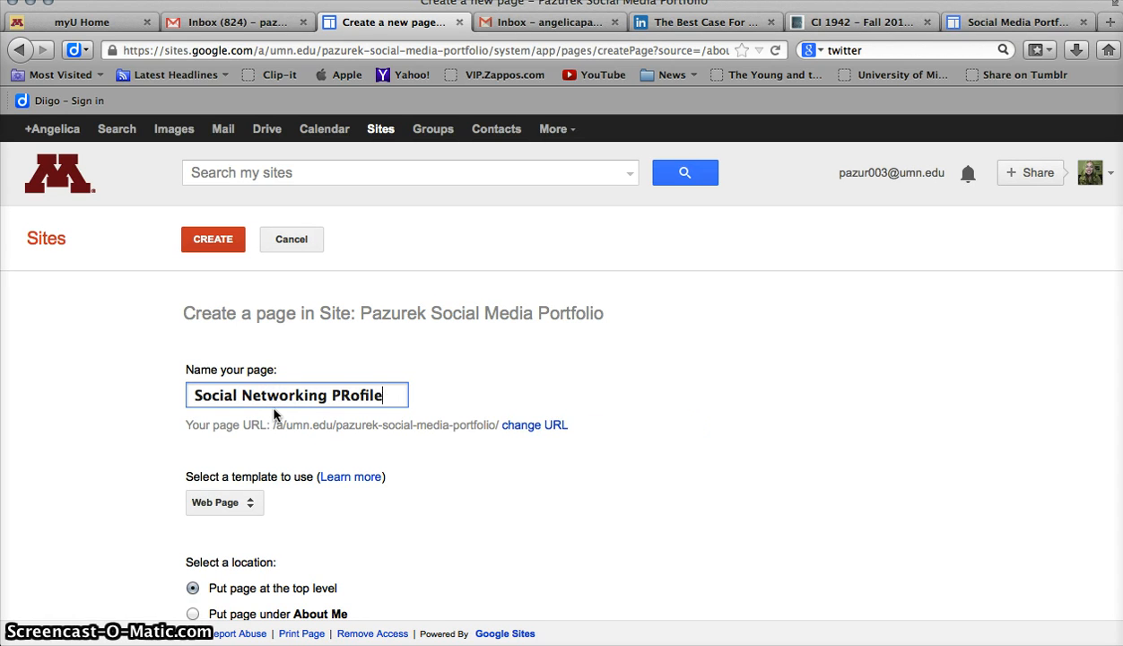
pyautogui.press('BackSpace')
pyautogui.press('BackSpace')
pyautogui.press('BackSpace')
pyautogui.press('BackSpace')
pyautogui.press('BackSpace')
pyautogui.press('BackSpace')
pyautogui.write('rofi')
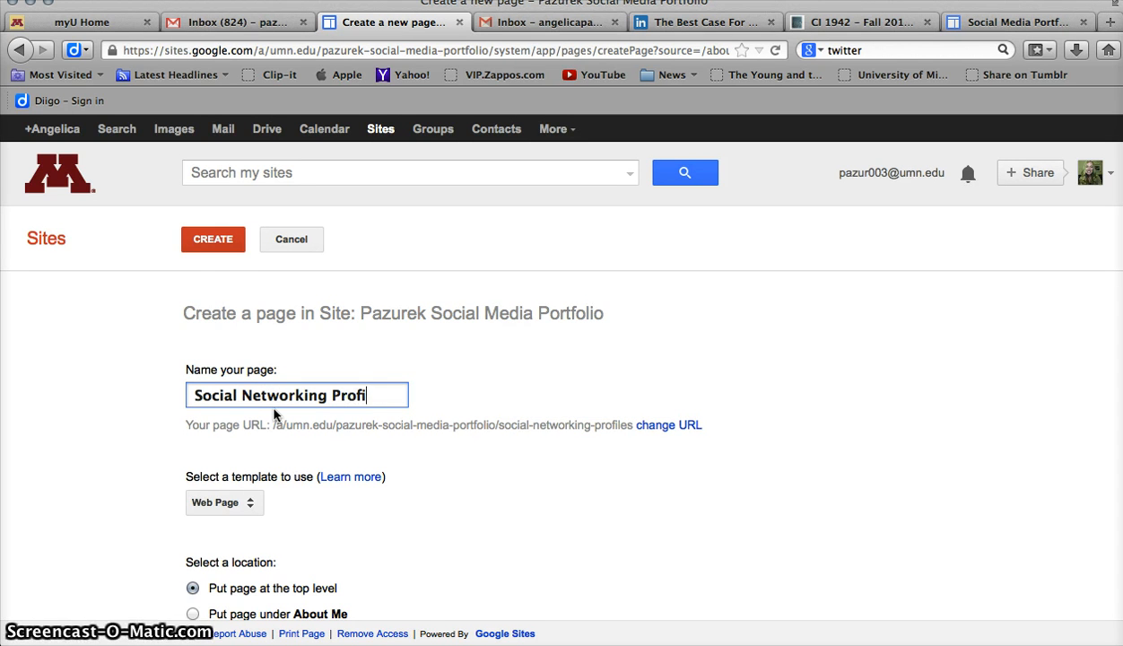
pyautogui.click(201, 242)
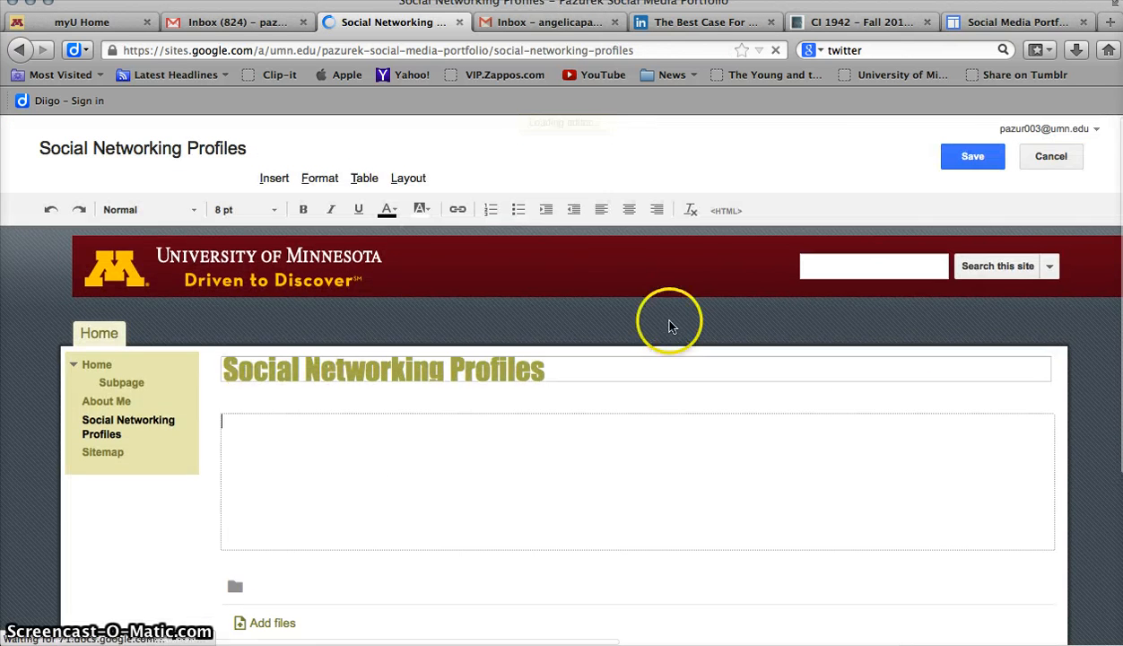
pyautogui.click(418, 447)
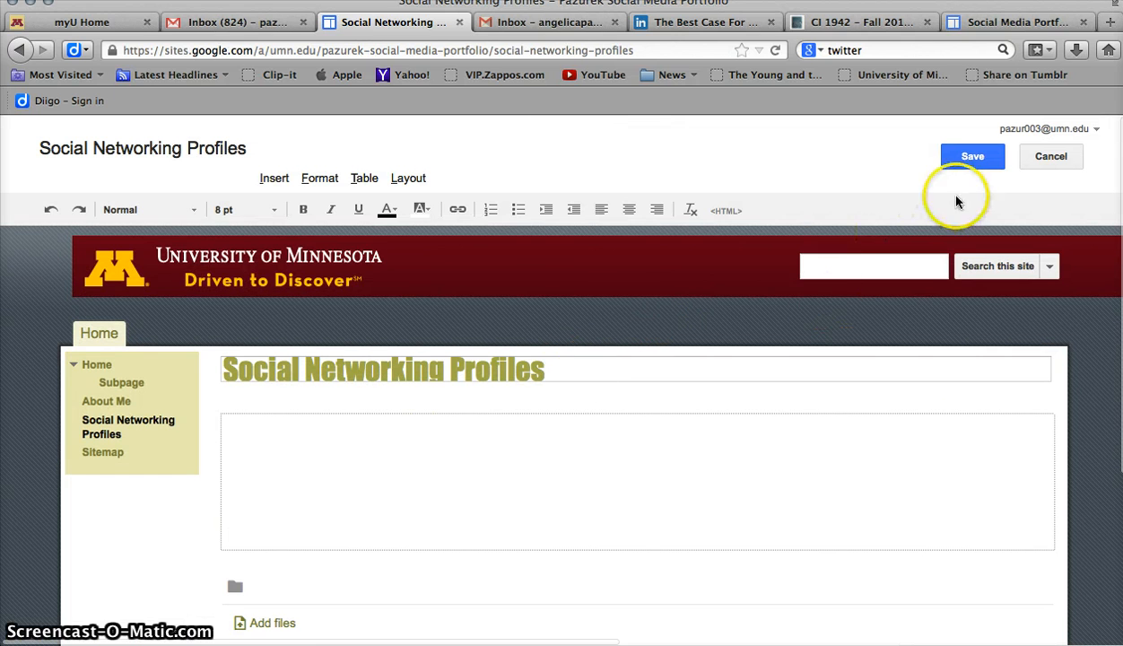
pyautogui.click(981, 160)
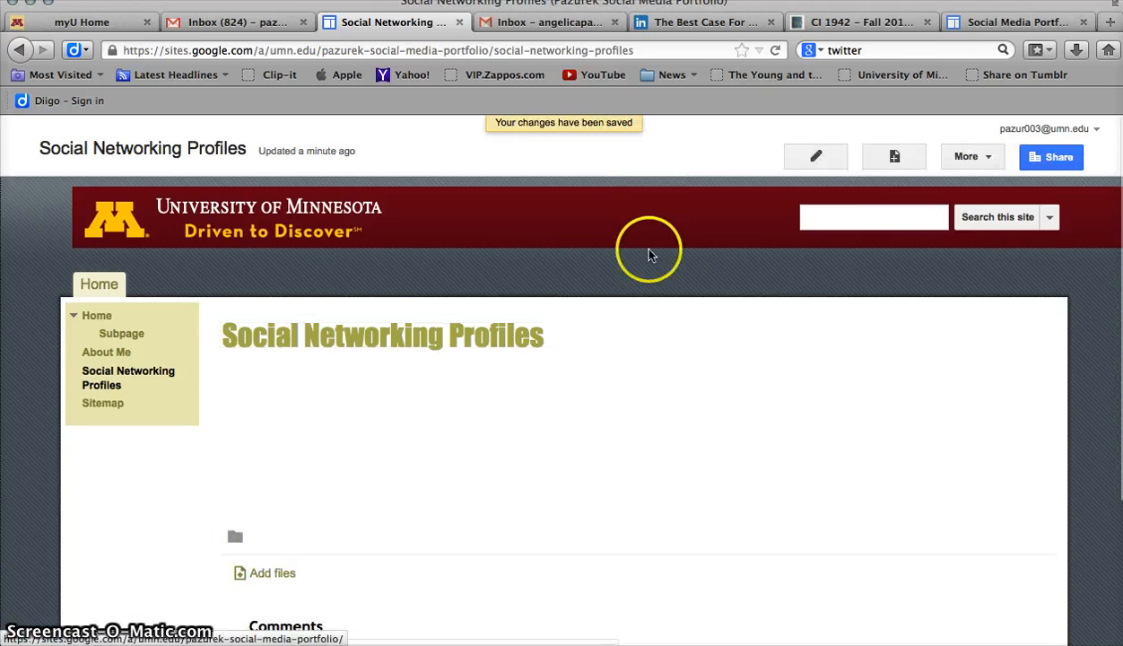
# Create a top-level page named Digital Storytelling Project and save it empty
pyautogui.click(895, 157)
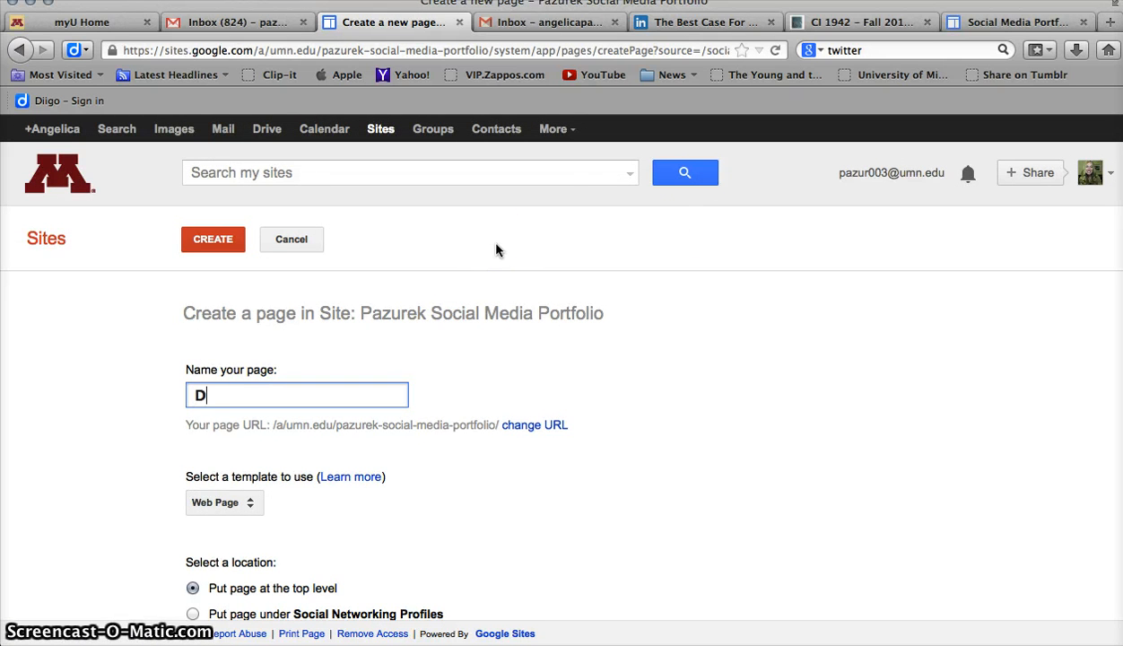
pyautogui.write('Digital Storytelling P')
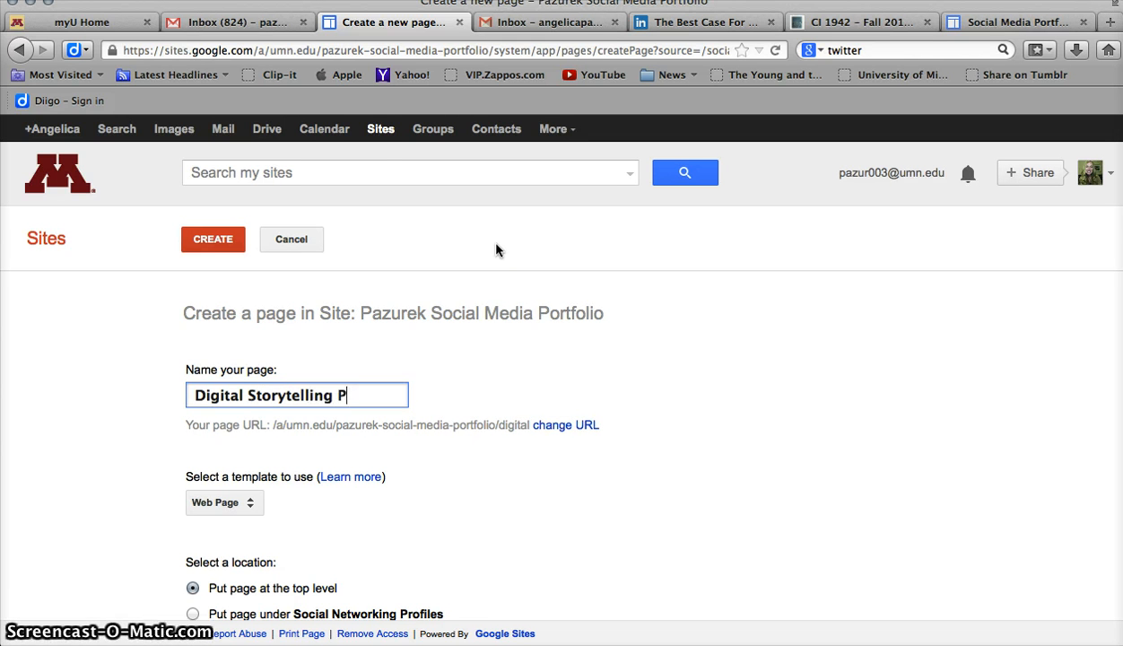
pyautogui.write('roject')
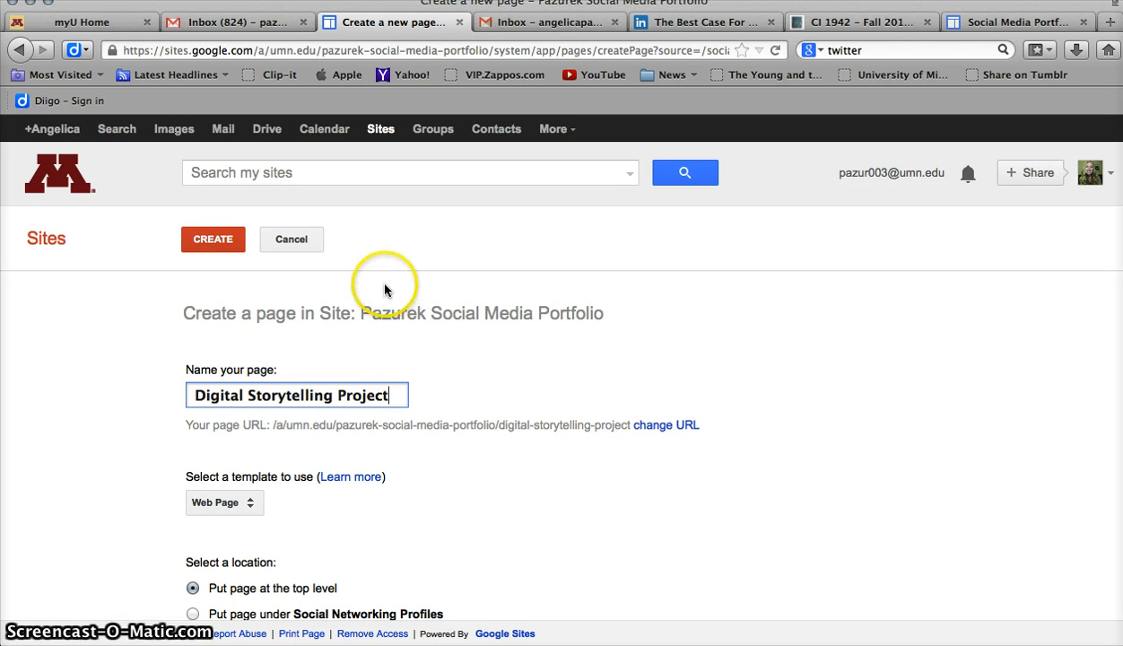
pyautogui.click(217, 240)
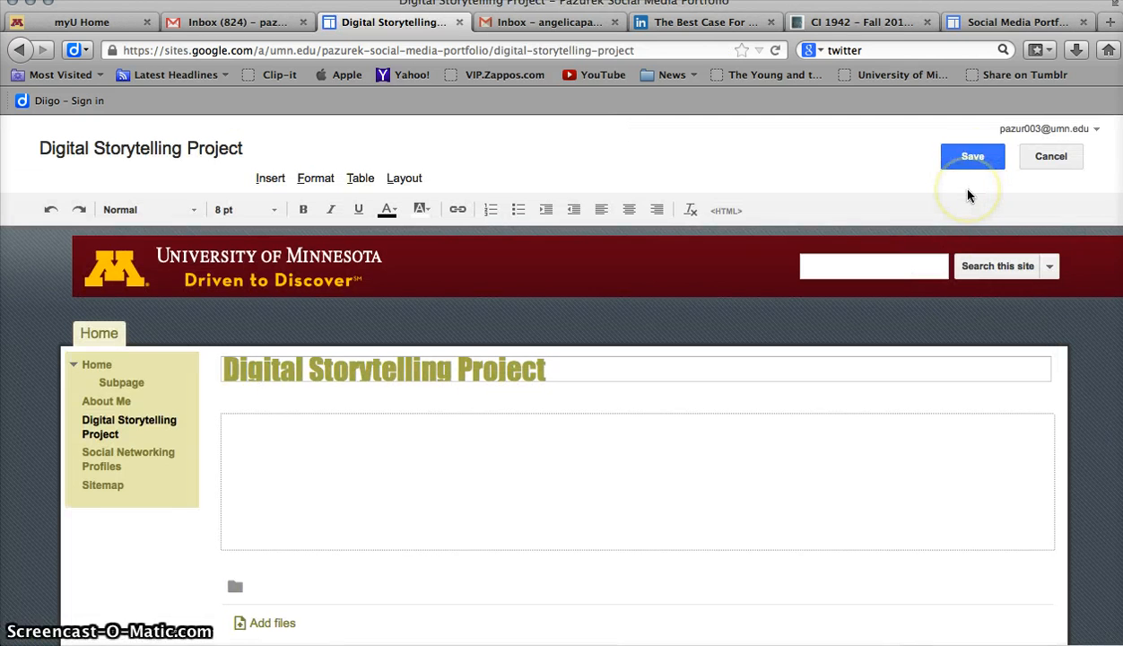
pyautogui.click(984, 159)
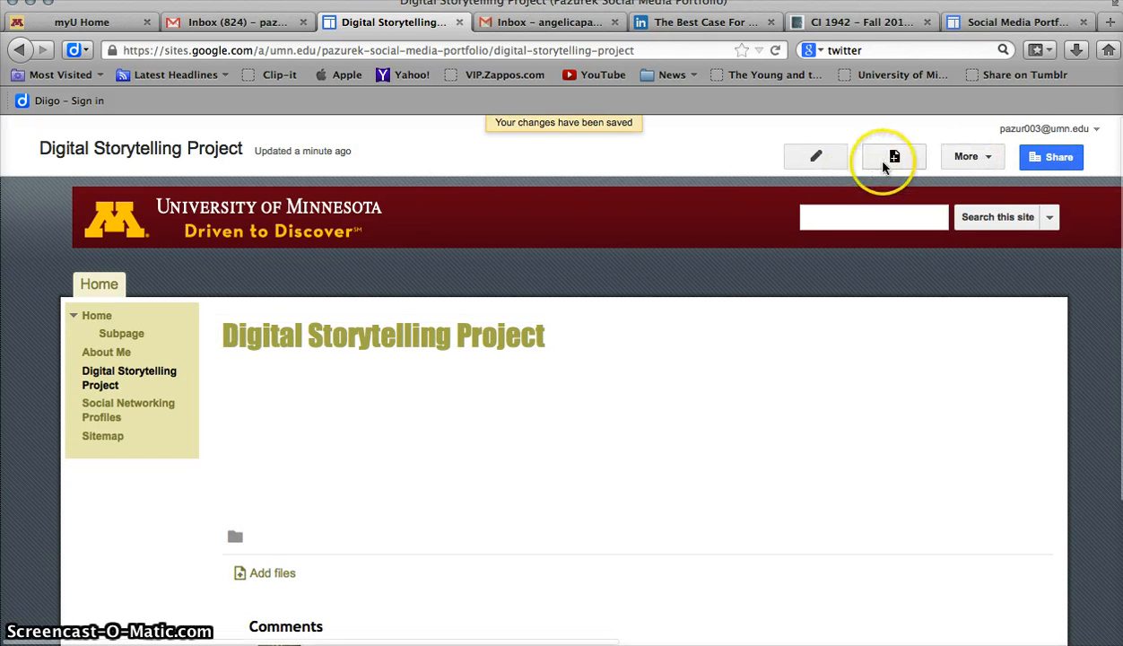
# Create a top-level page named Social Media Literacies and save it empty
pyautogui.click(896, 159)
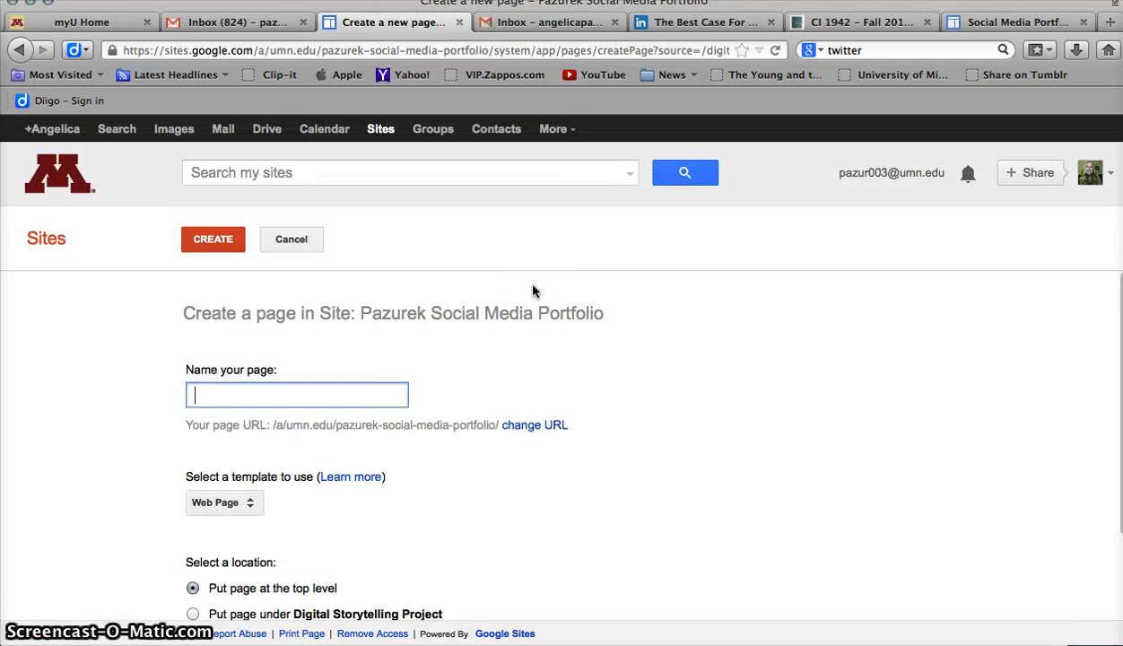
pyautogui.write('Social Media L')
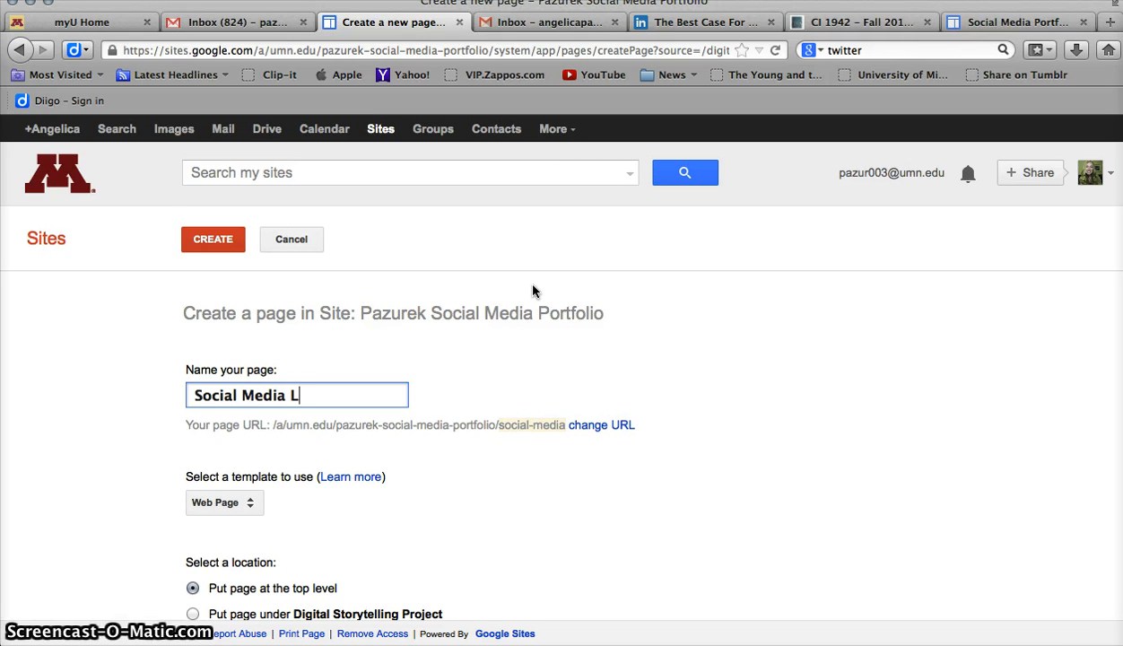
pyautogui.write('iteracies')
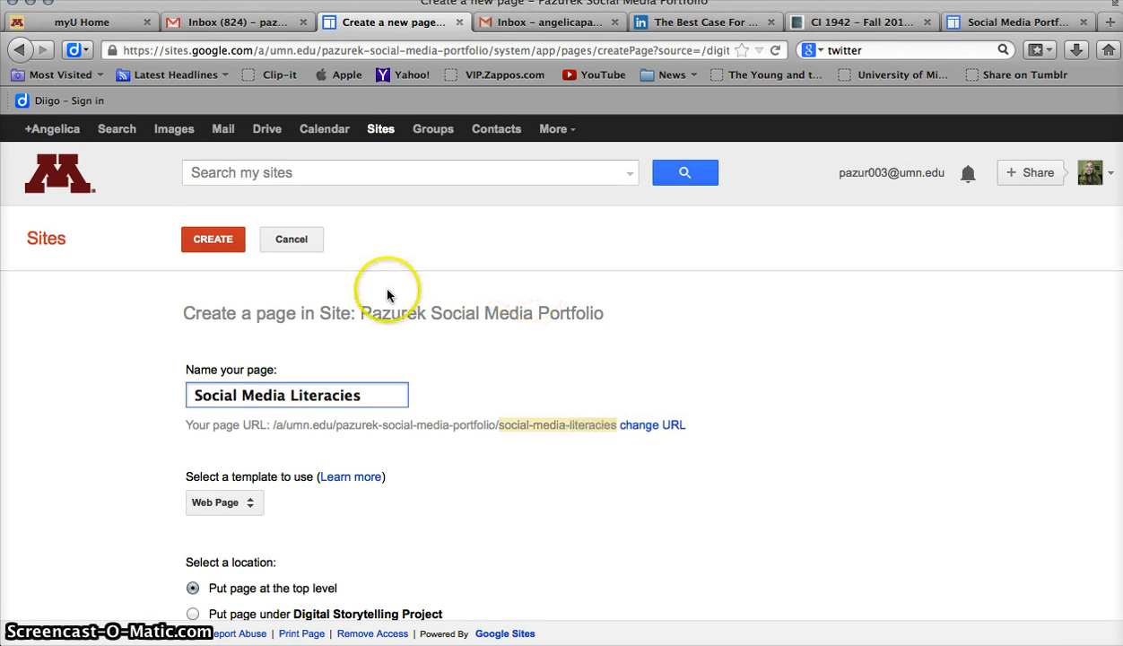
pyautogui.click(215, 239)
pyautogui.click(141, 299)
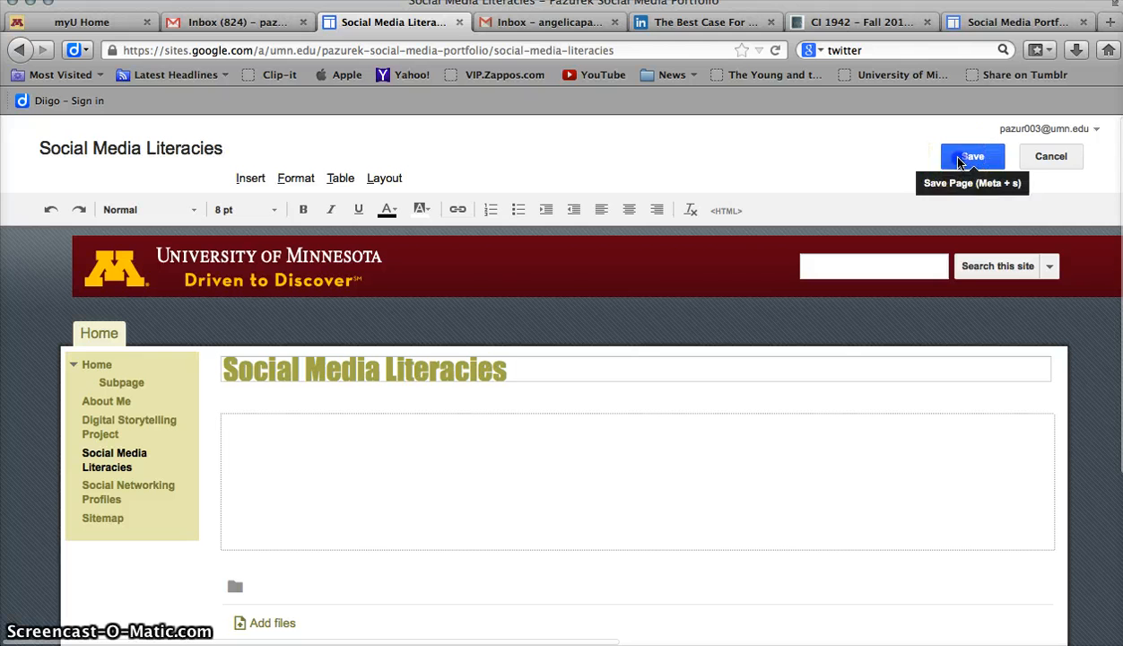
pyautogui.click(959, 159)
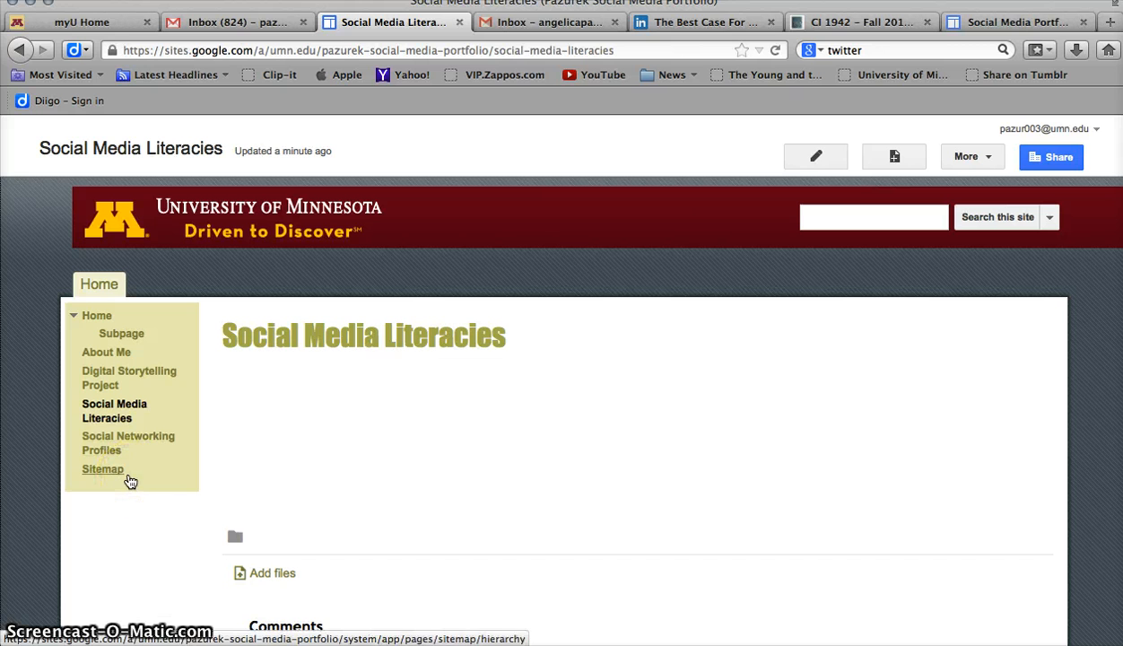
# Open the template's Subpage under Home and delete it
pyautogui.click(117, 336)
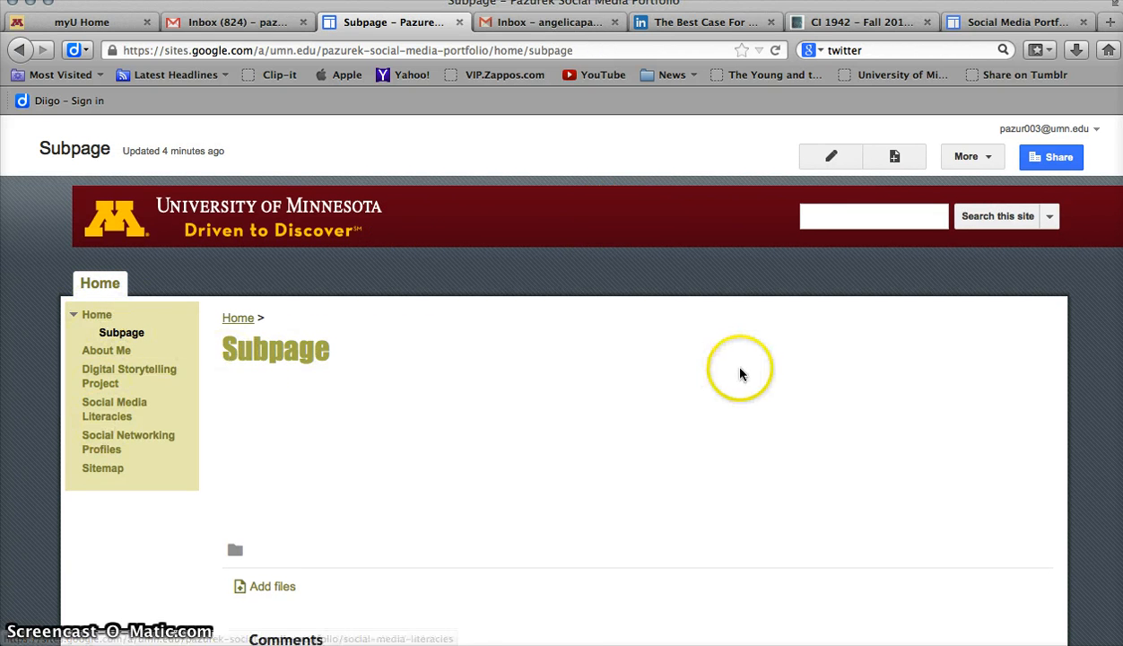
pyautogui.click(988, 158)
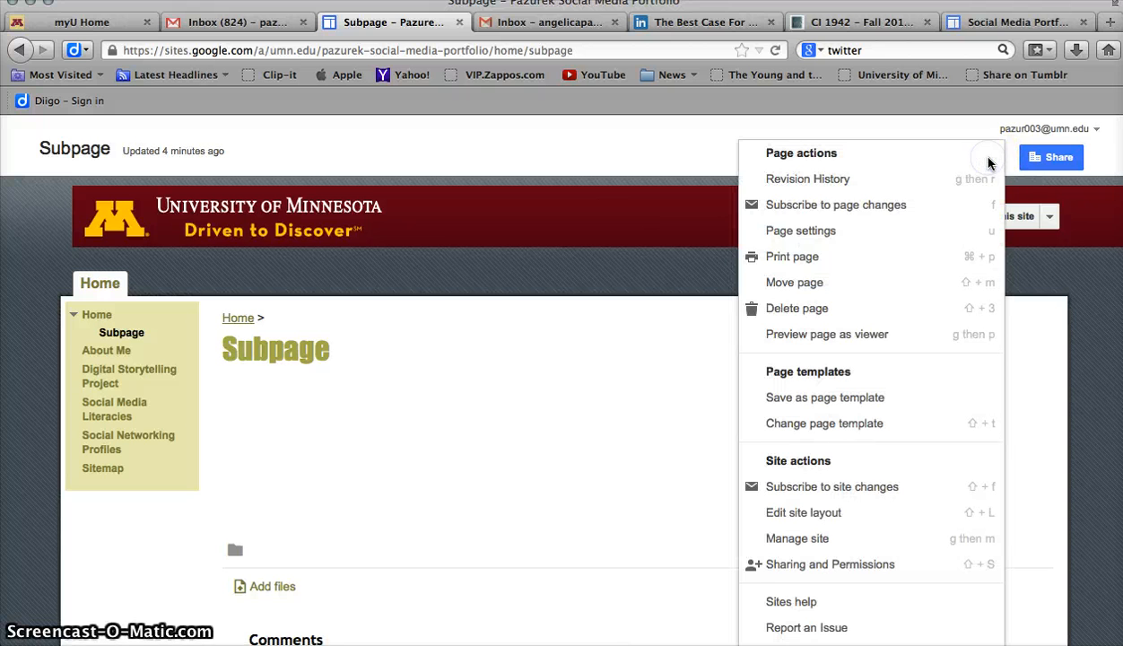
pyautogui.click(798, 309)
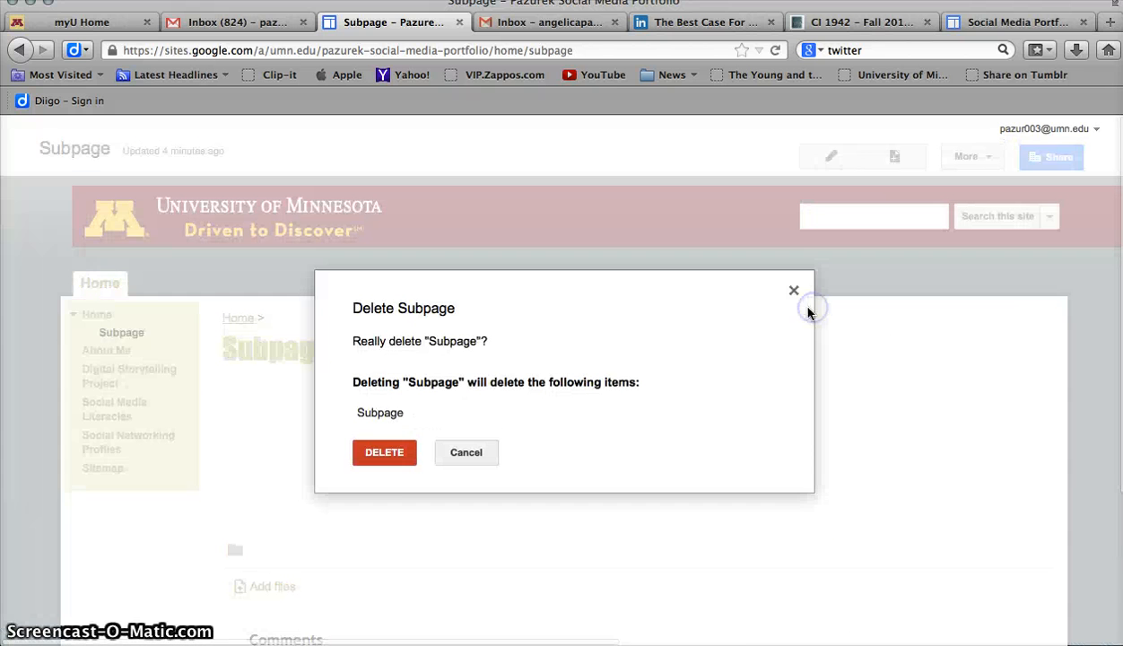
pyautogui.click(387, 449)
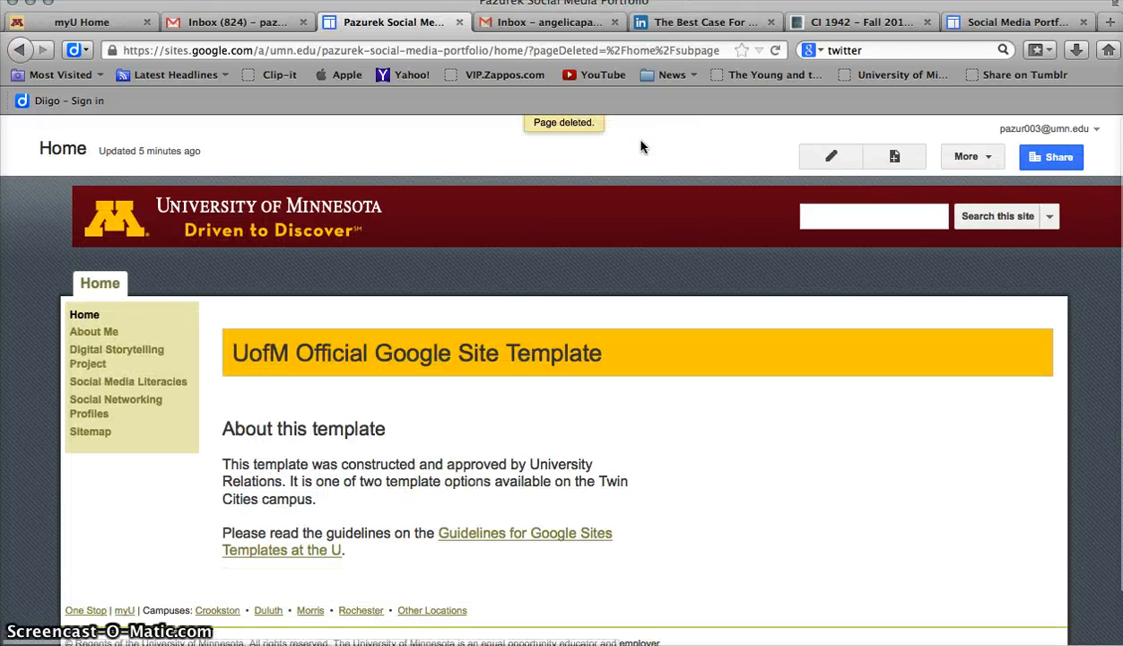
pyautogui.click(631, 150)
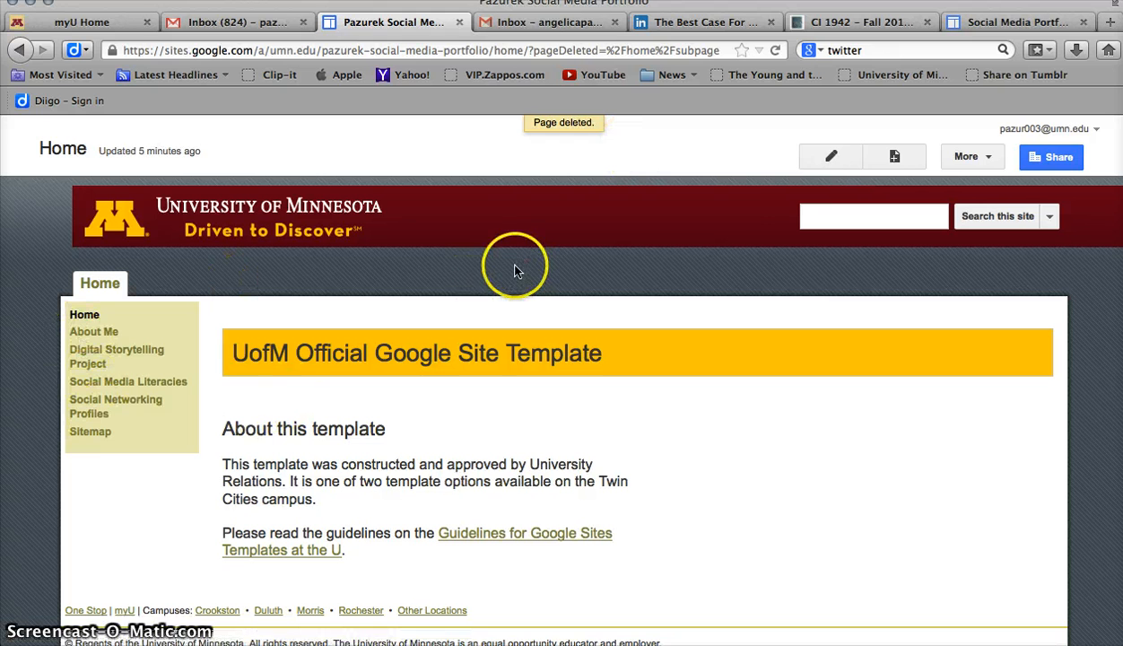
# Edit the Home page and replace the banner heading text with the site owner's full name
pyautogui.click(833, 159)
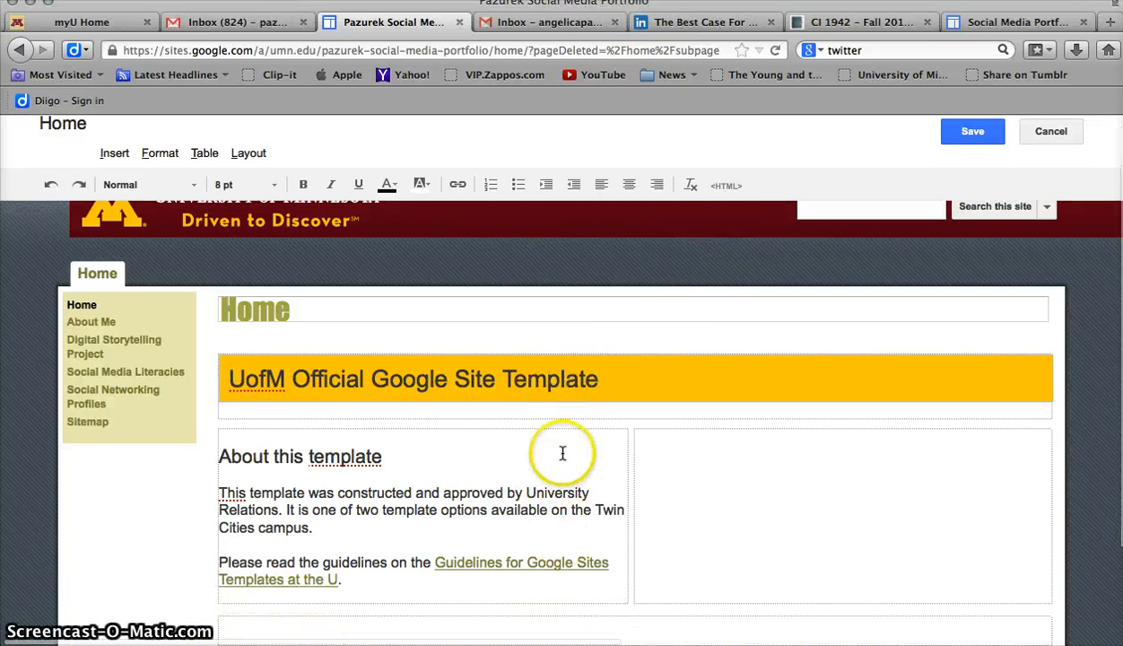
pyautogui.moveTo(644, 381); pyautogui.dragTo(206, 379)
pyautogui.write('Angelica Paz')
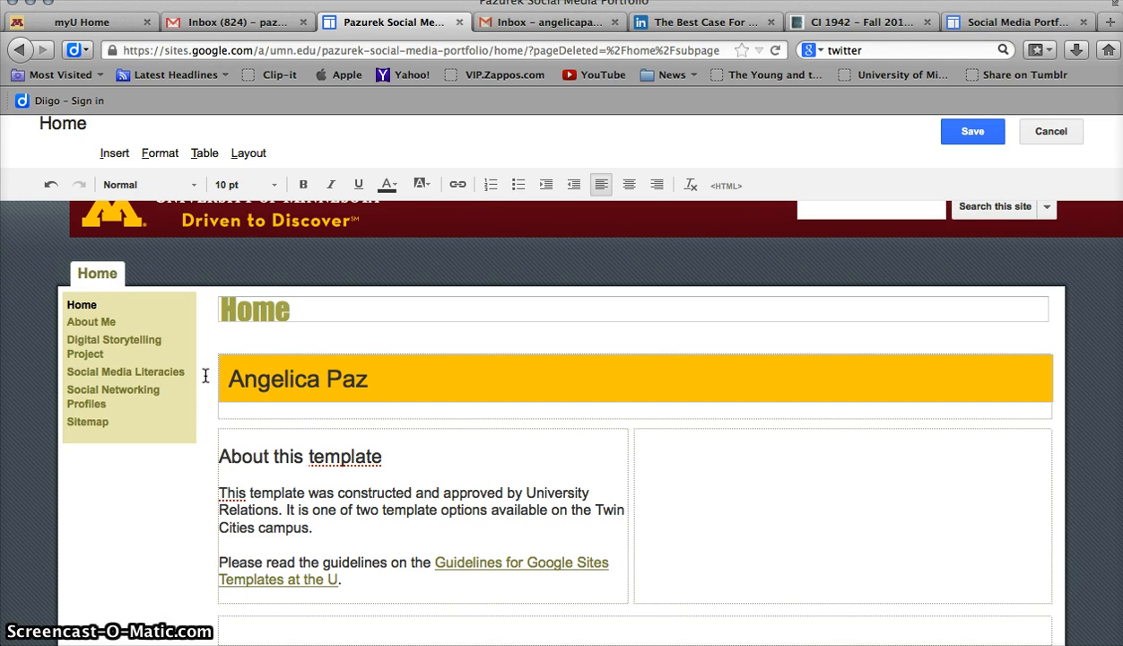
pyautogui.write('urek')
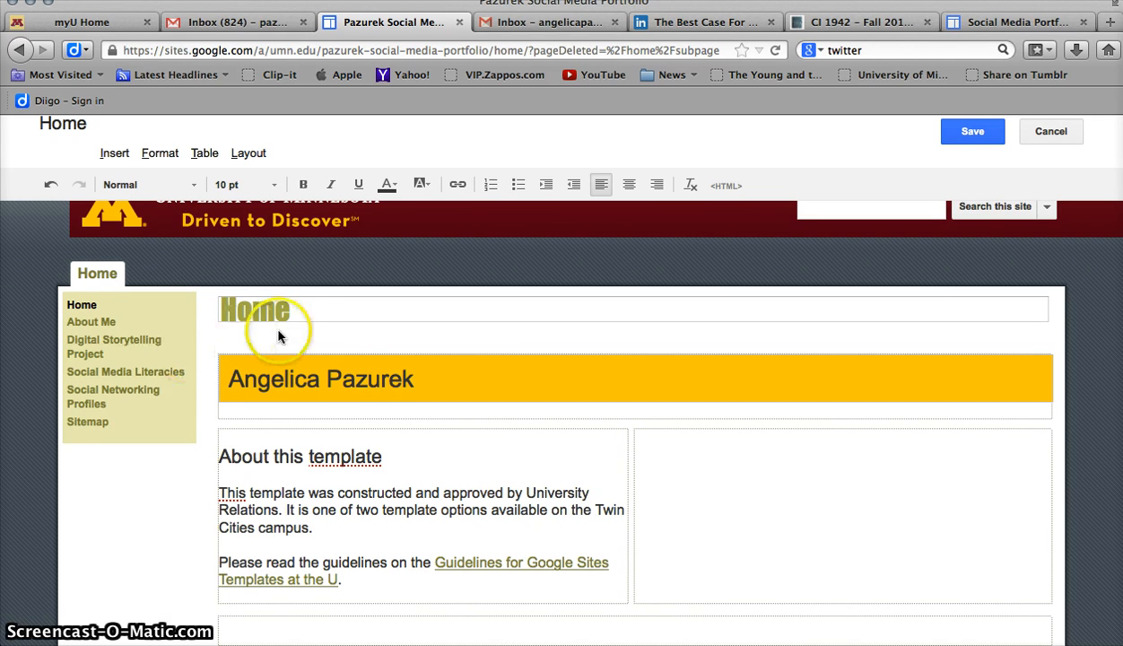
# Rename the page title to Main
pyautogui.click(303, 310)
pyautogui.moveTo(303, 310); pyautogui.dragTo(226, 308)
pyautogui.write('Main')
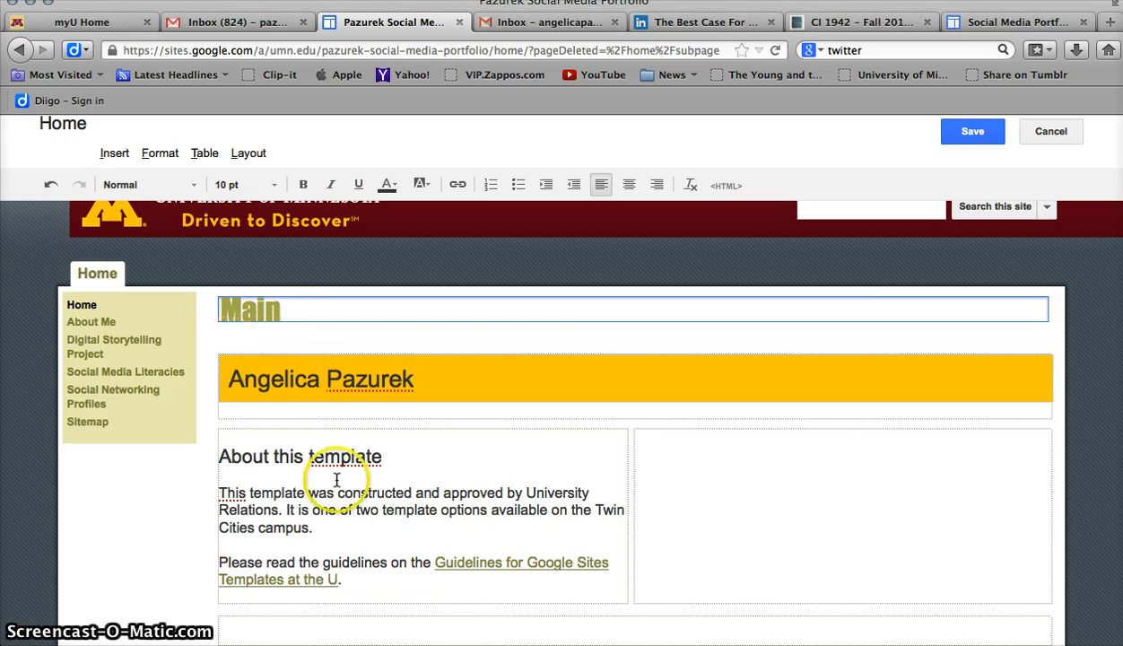
# Append "'s Social Media Portfolio" to the owner's name in the banner heading and save the page
pyautogui.click(418, 394)
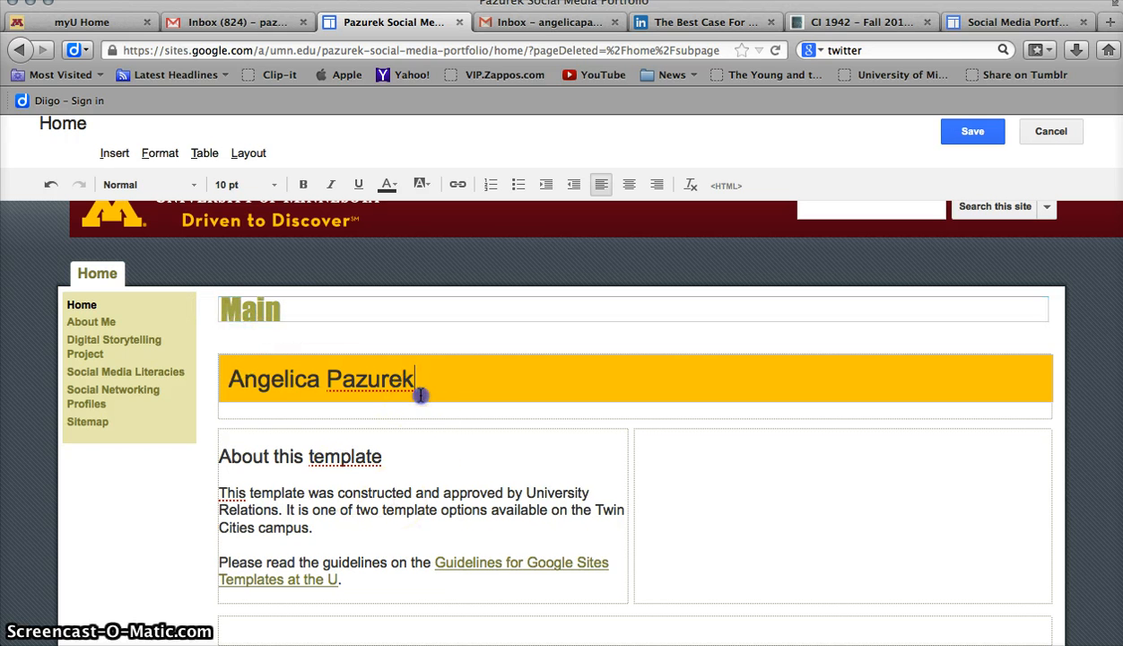
pyautogui.write("'s Social Medi")
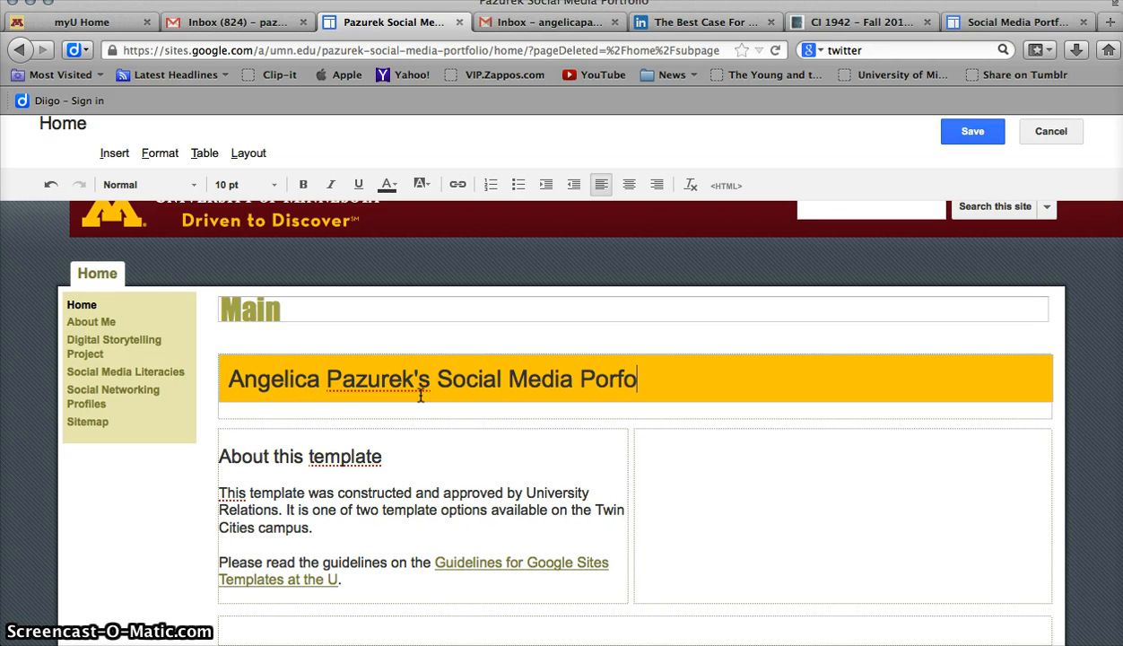
pyautogui.write('a Portfol')
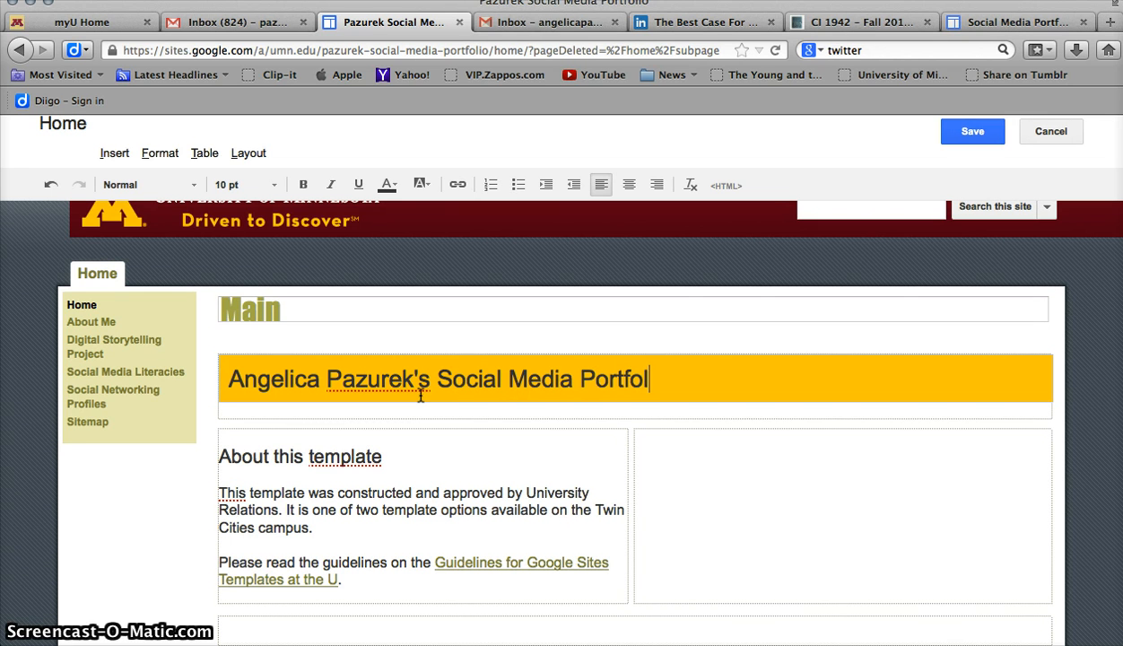
pyautogui.write('io')
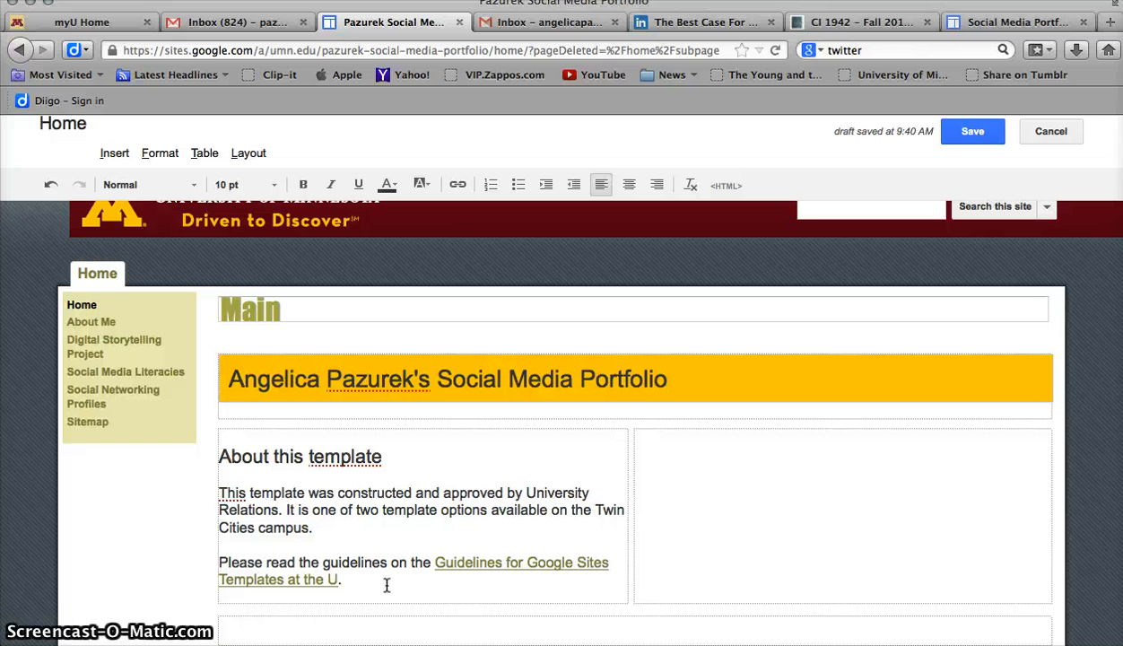
pyautogui.click(972, 131)
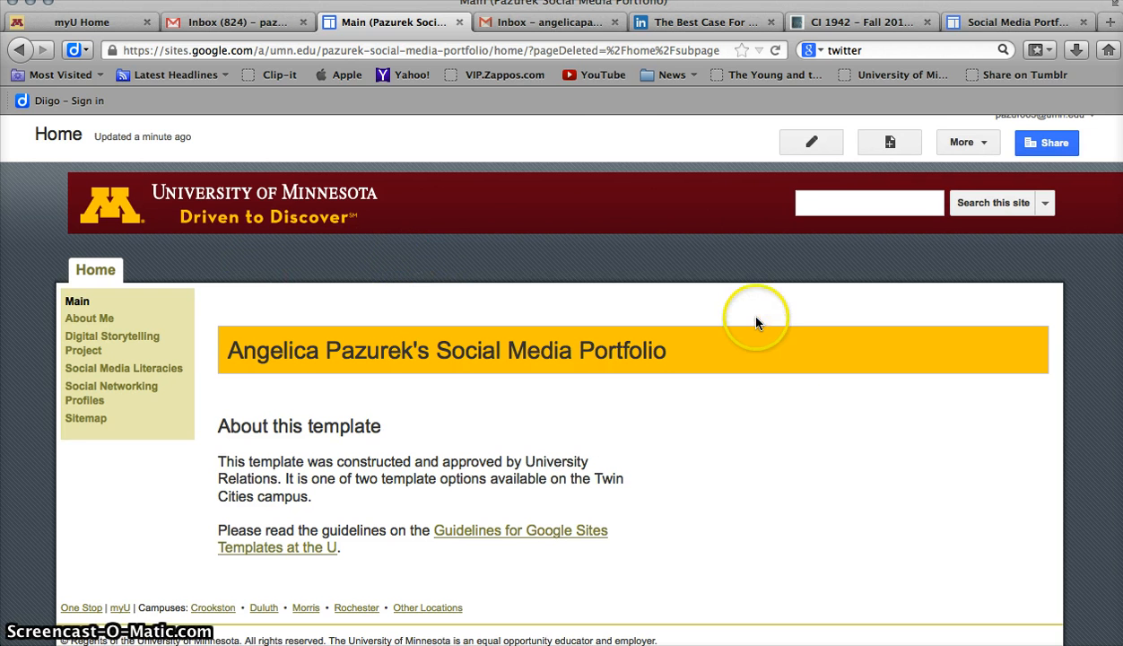
# In Manage Site sharing settings, change the site visibility to Anyone with the link, save, and return to the site
pyautogui.click(966, 149)
pyautogui.scroll(-2, 825, 269)
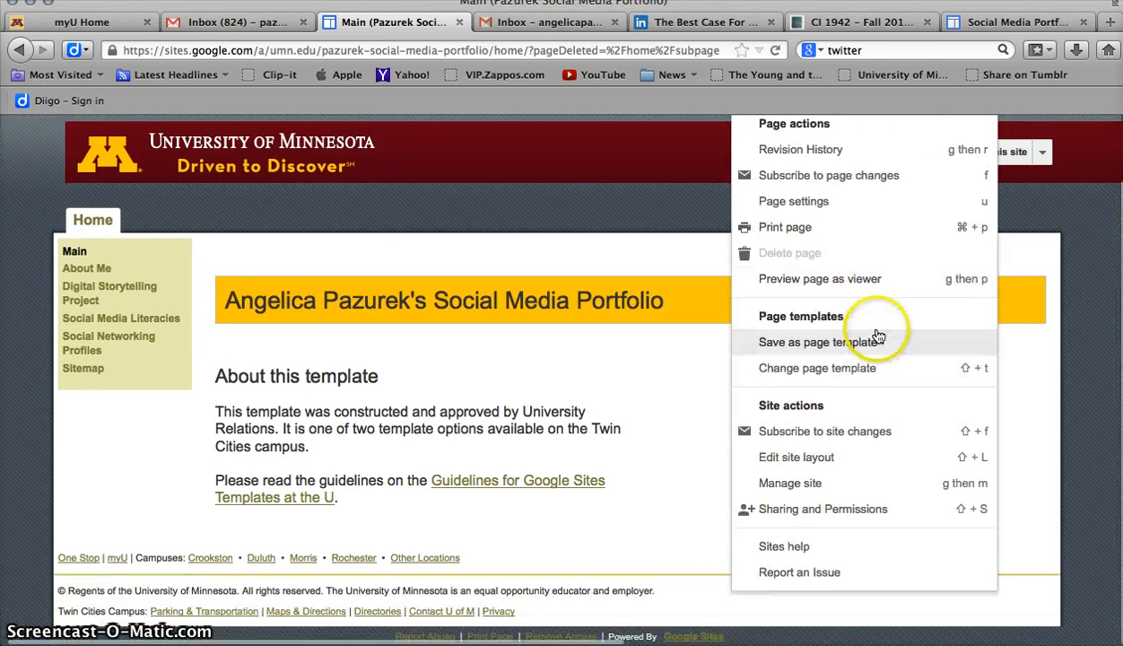
pyautogui.click(793, 482)
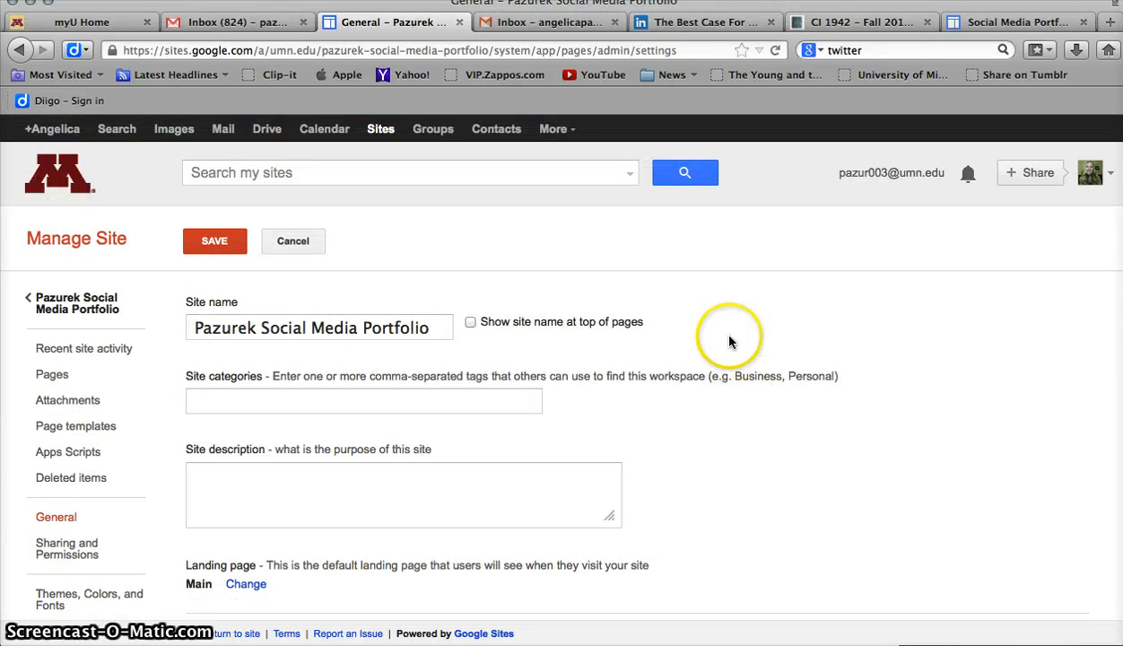
pyautogui.scroll(-2, 727, 321)
pyautogui.click(54, 554)
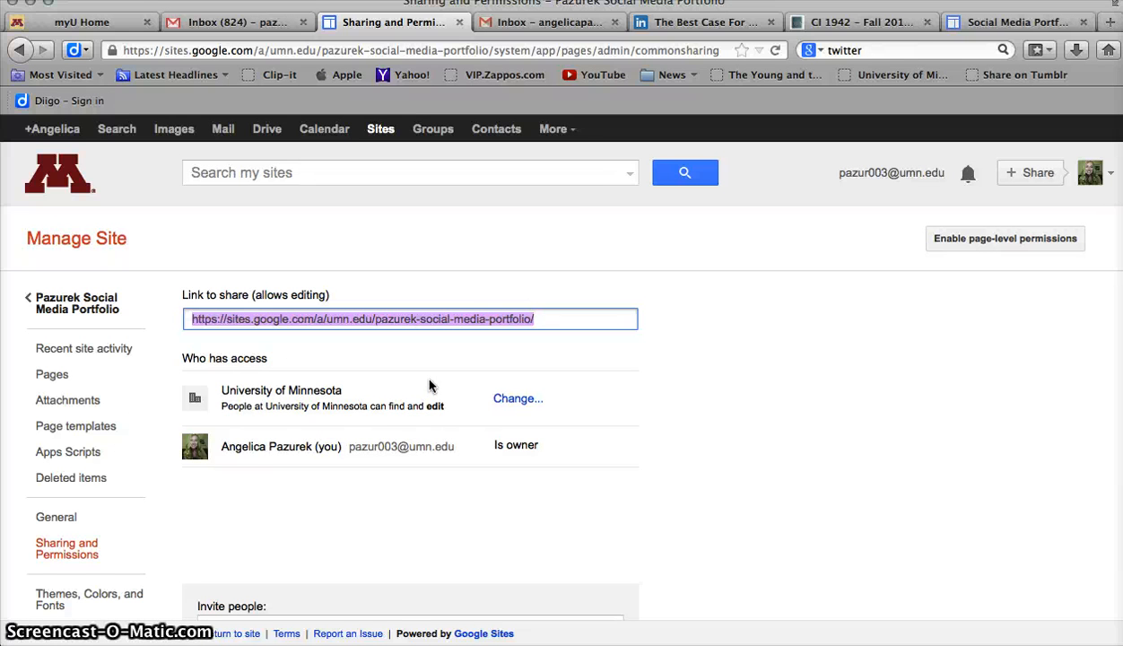
pyautogui.click(521, 401)
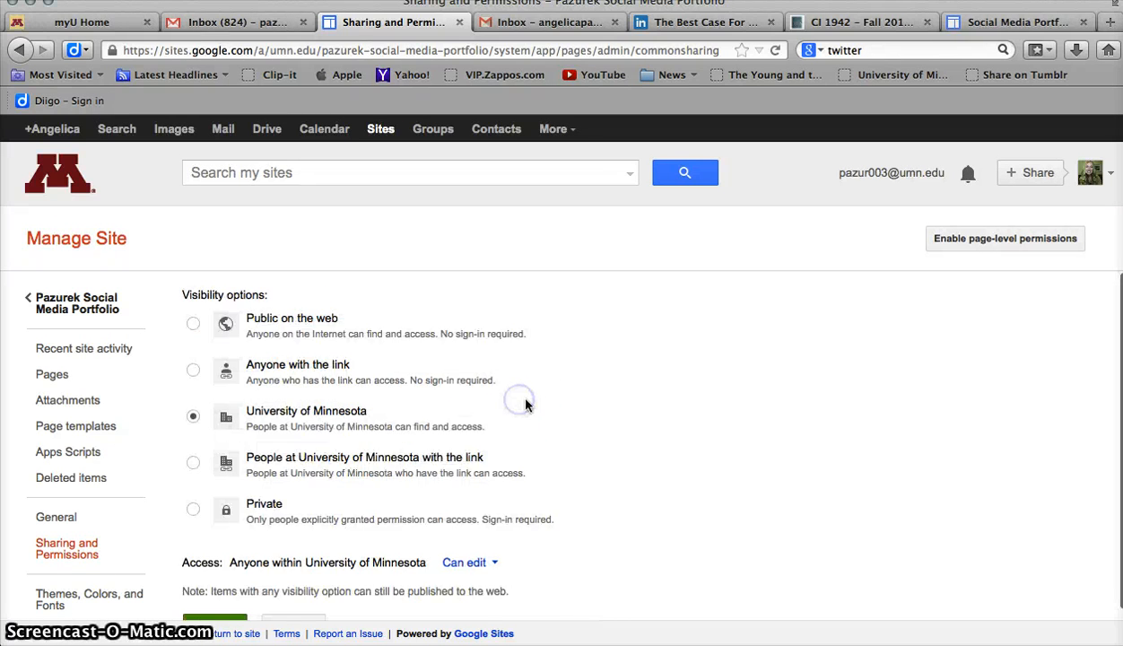
pyautogui.click(194, 371)
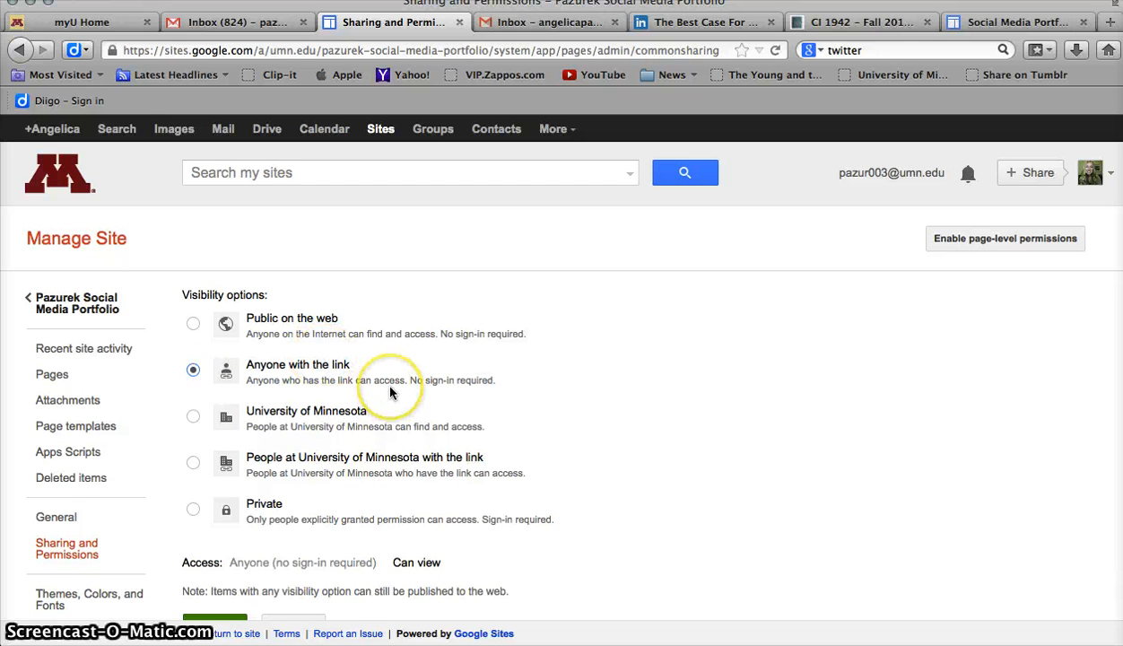
pyautogui.scroll(-1, 562, 439)
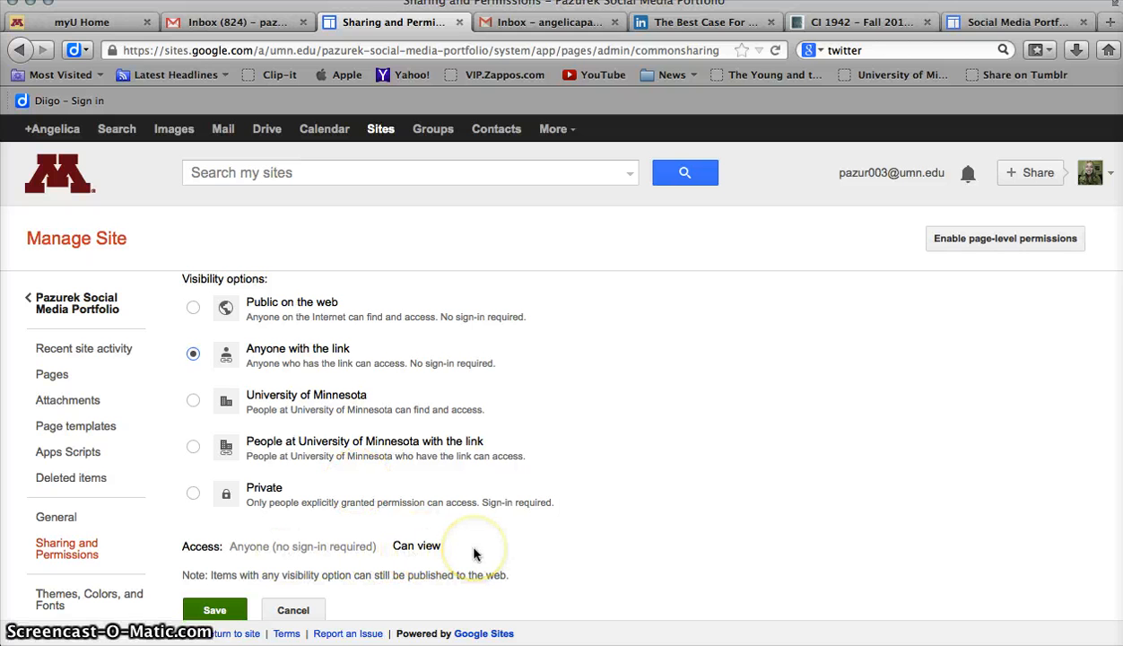
pyautogui.click(220, 610)
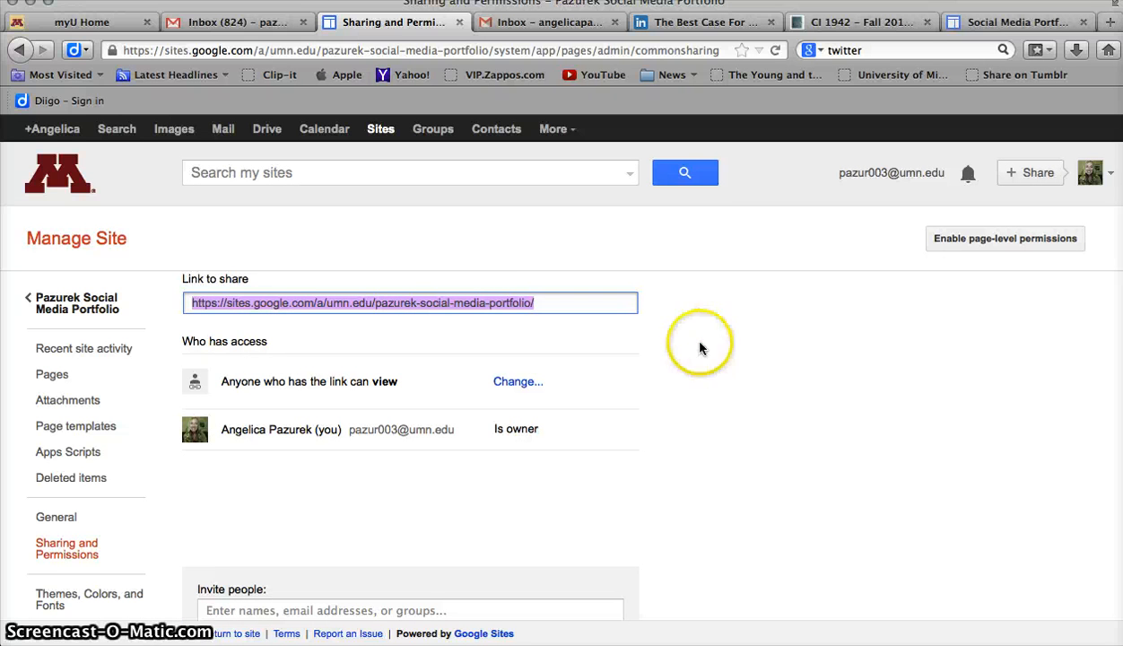
pyautogui.click(99, 303)
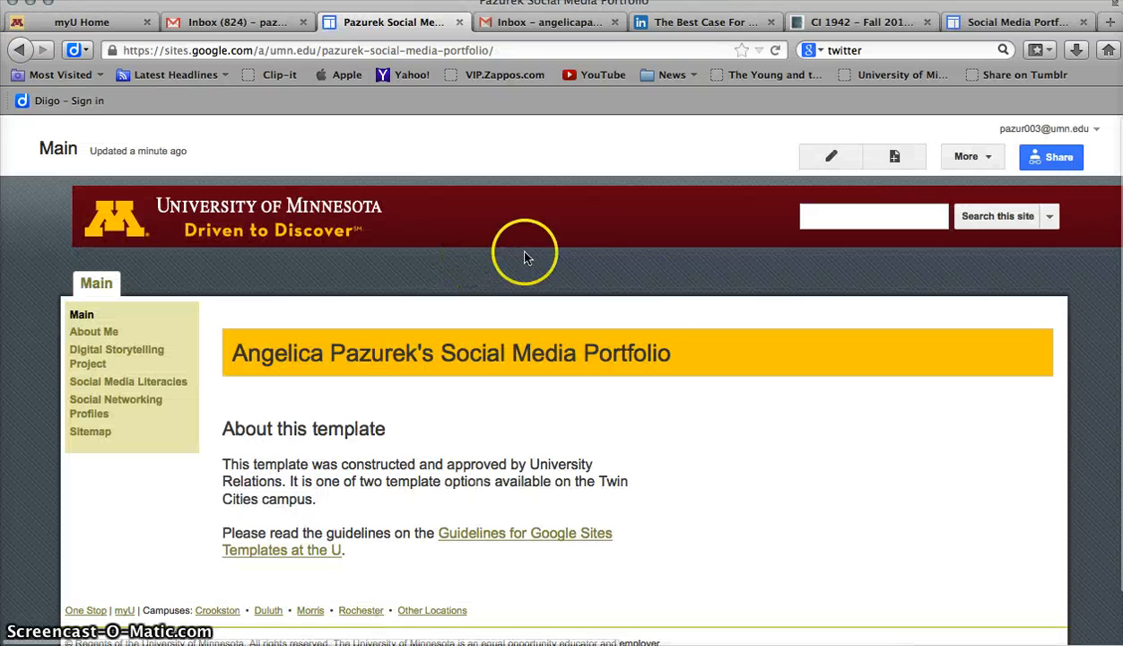